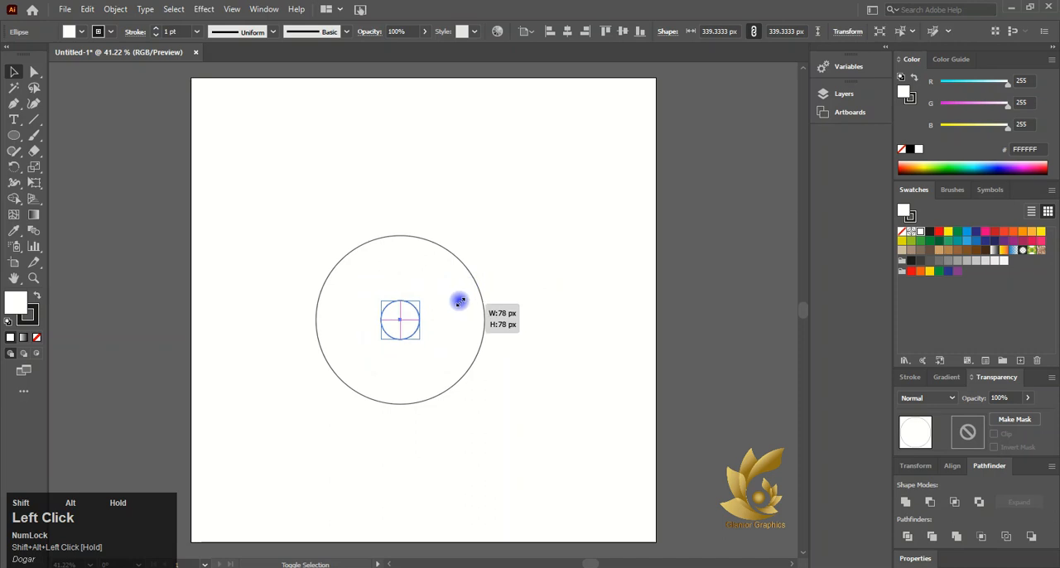
- Paste a copy of the large circle in front, scale it to a medium size and place it against the large circle's left side
left_click(354, 251)
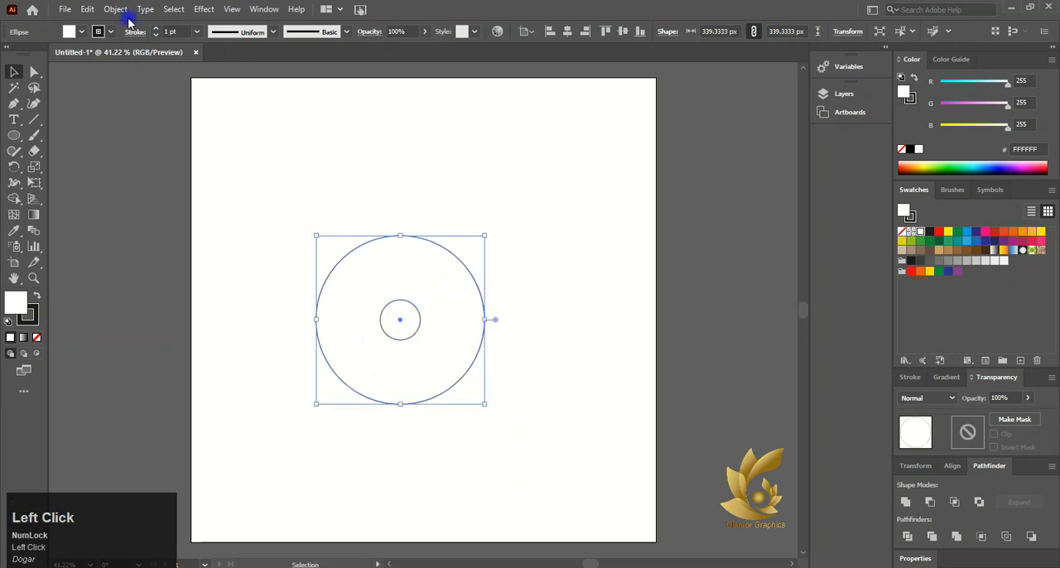
left_click(86, 9)
left_click(113, 73)
left_click(86, 9)
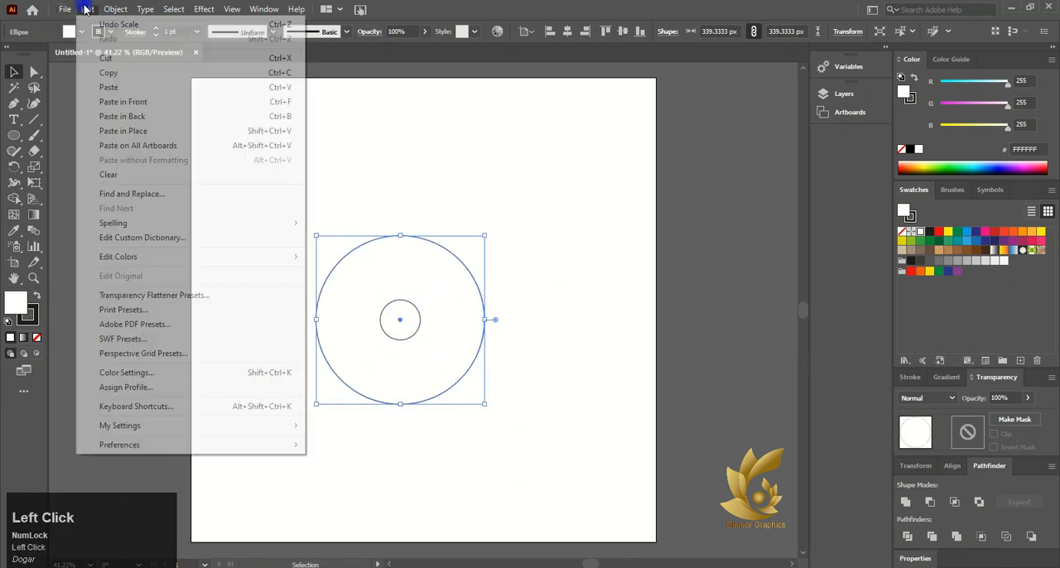
left_click(120, 101)
left_click_drag(482, 232, 433, 288)
left_click_drag(370, 351, 372, 322)
- Remove the fill from the medium circle, the small centre circle and the large outer circle
left_click(35, 337)
left_click(400, 317)
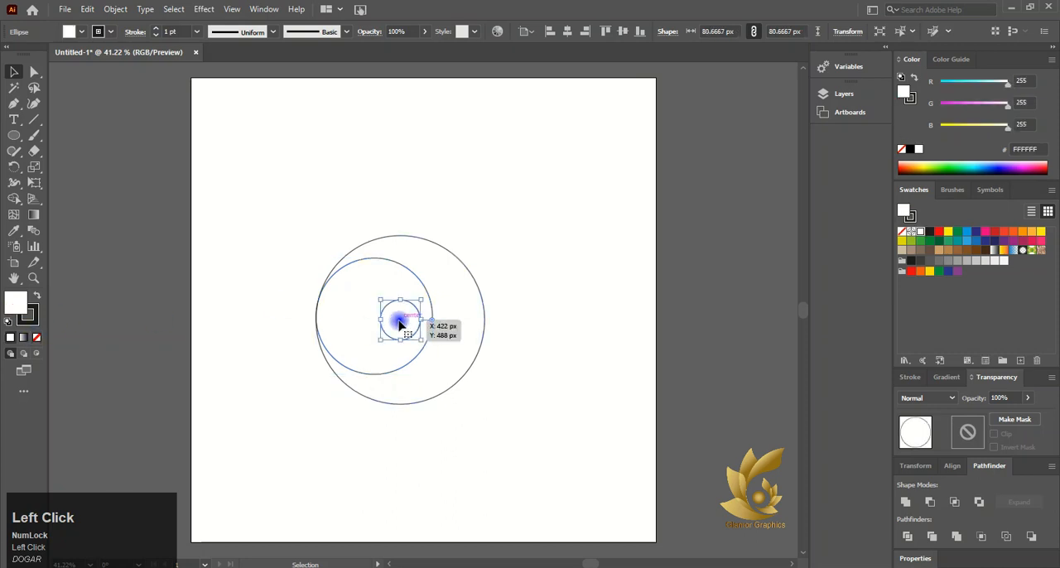
left_click(35, 338)
left_click(416, 246)
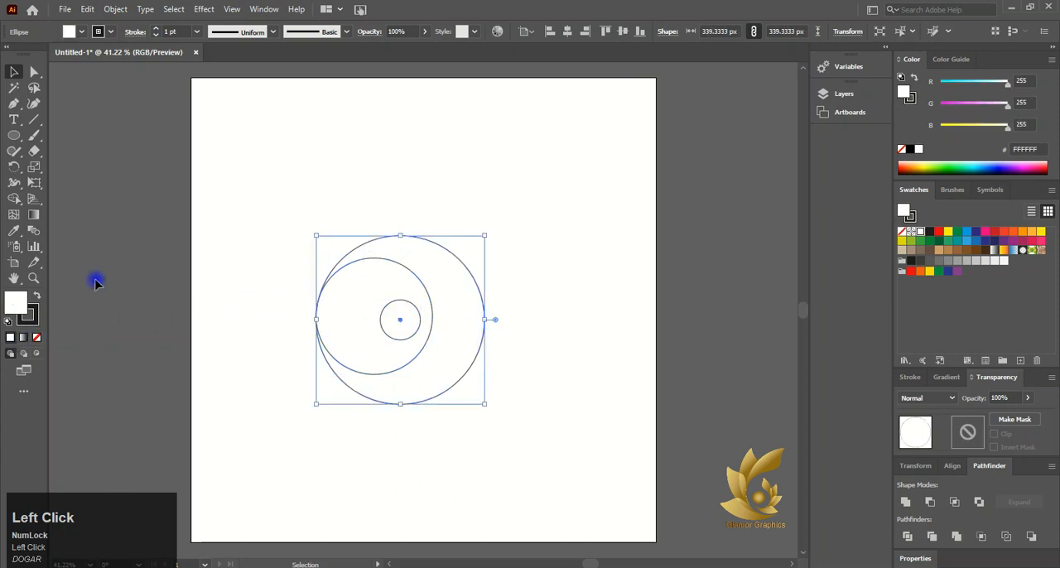
left_click(37, 337)
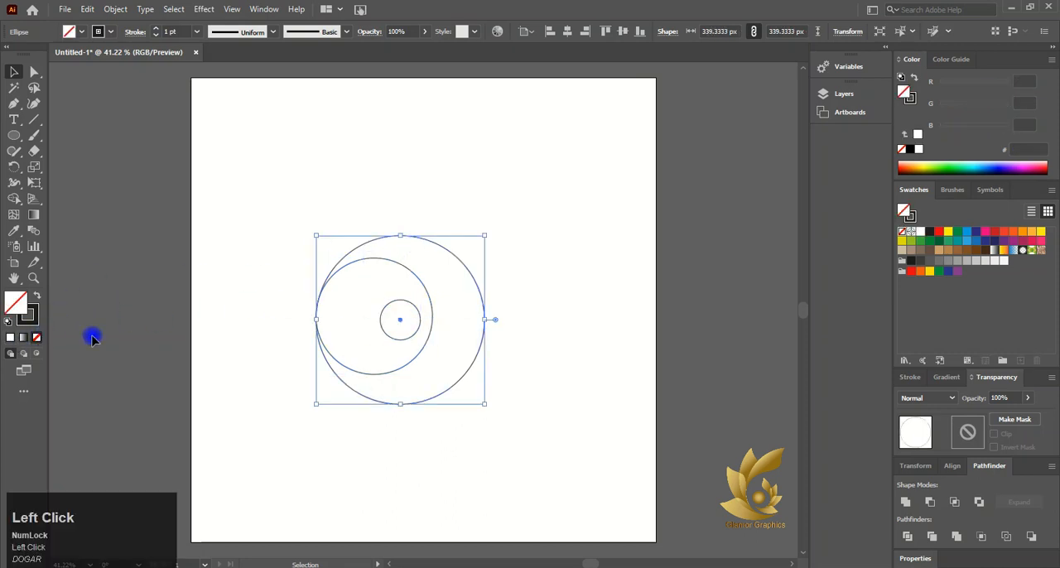
- Scale the medium circle down to about 209 px and fit it between the large circle's left edge and the small circle's right edge
left_click(428, 298)
left_click_drag(438, 319, 421, 317)
left_click_drag(371, 257, 368, 270)
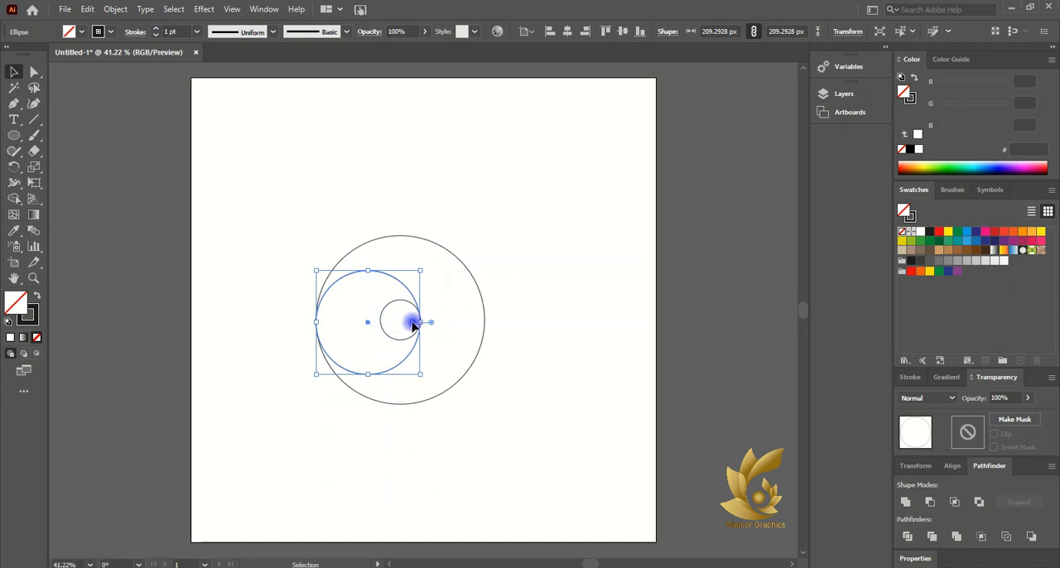
mouse_move(368, 322)
left_mouse_down()
mouse_move(442, 324)
mouse_move(367, 318)
left_mouse_up()
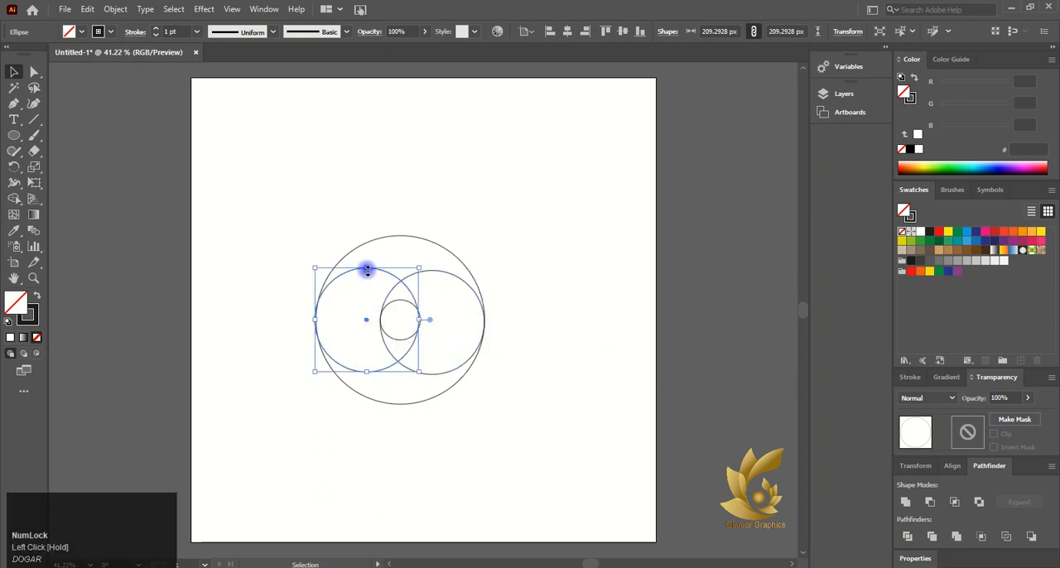
- Create a copy of the two medium circles reflected across the horizontal axis and rotate it a quarter turn into a vertical pair
left_click(454, 279, "shift")
right_click(401, 292)
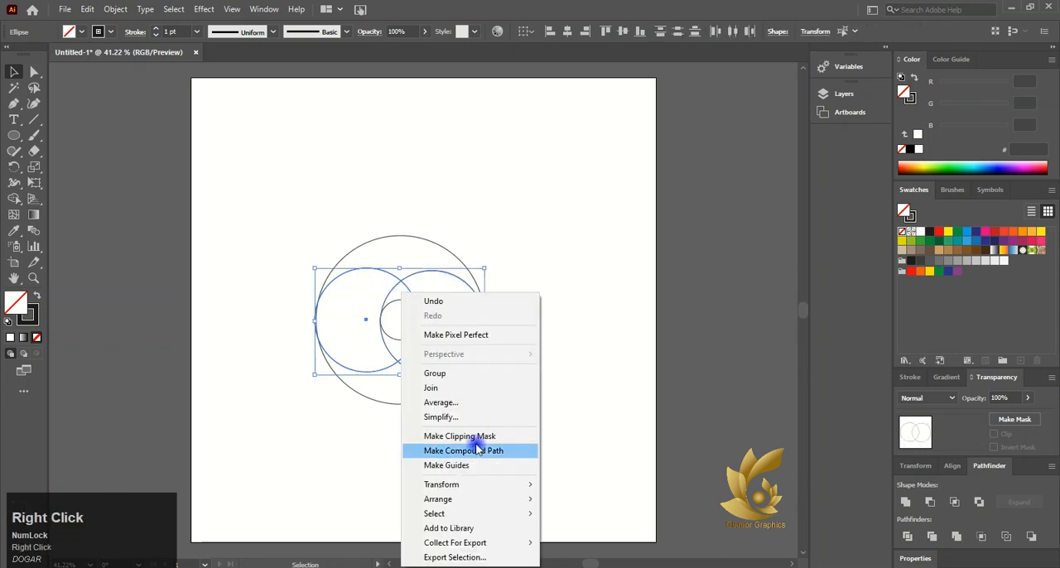
left_click(473, 485)
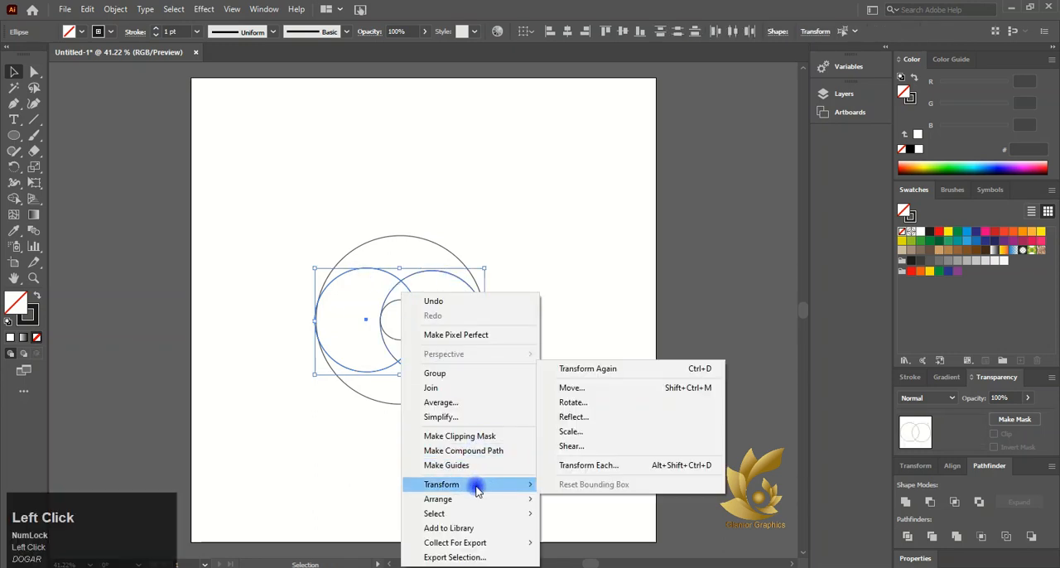
left_click(597, 418)
left_click(818, 241)
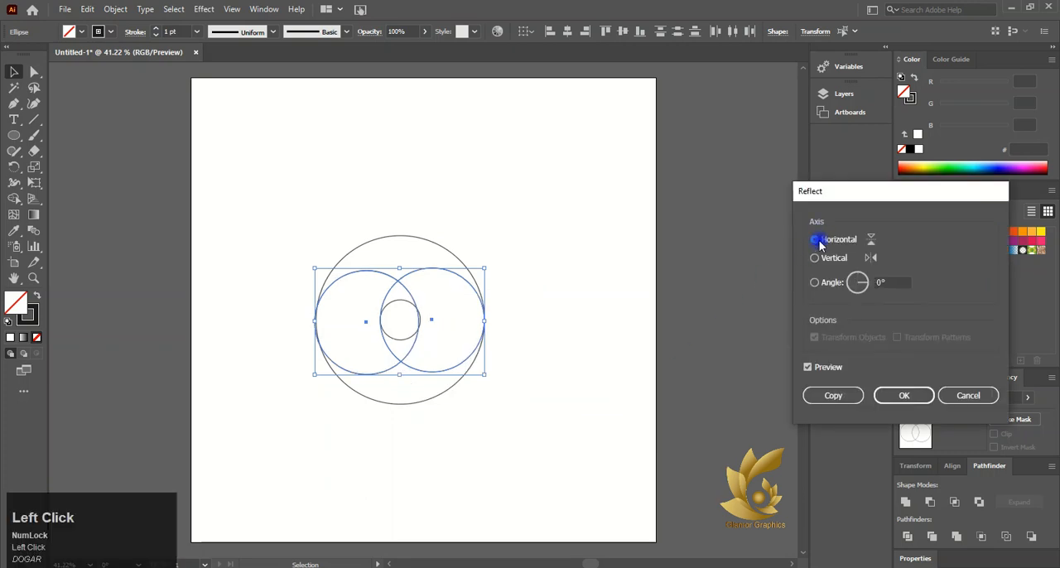
left_click(832, 395)
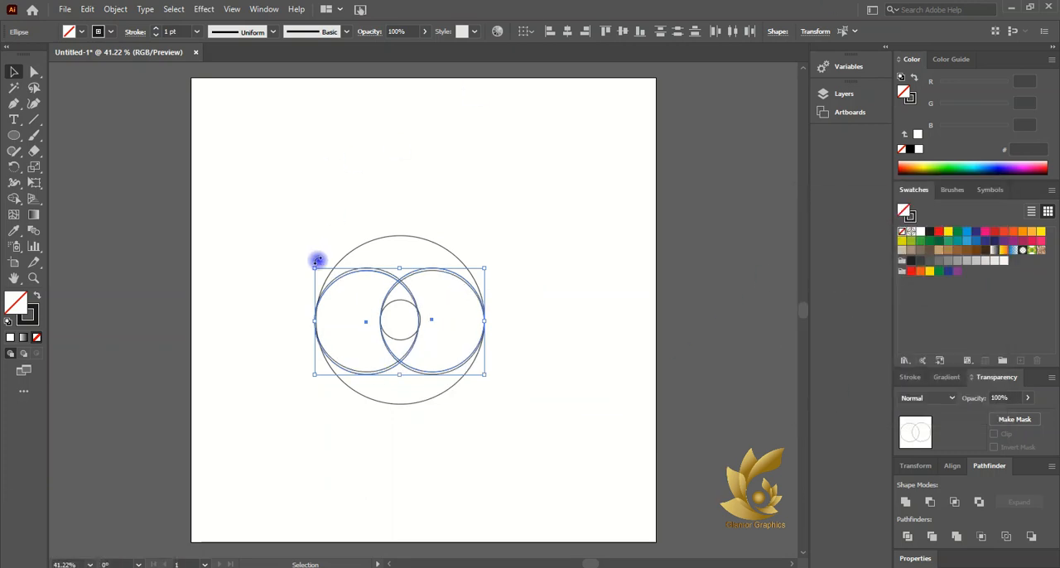
left_click_drag(316, 262, 448, 248)
- Adjust the vertical pair of circles to meet the large circle's upper and lower edges
scroll(416, 300, "up", 5)
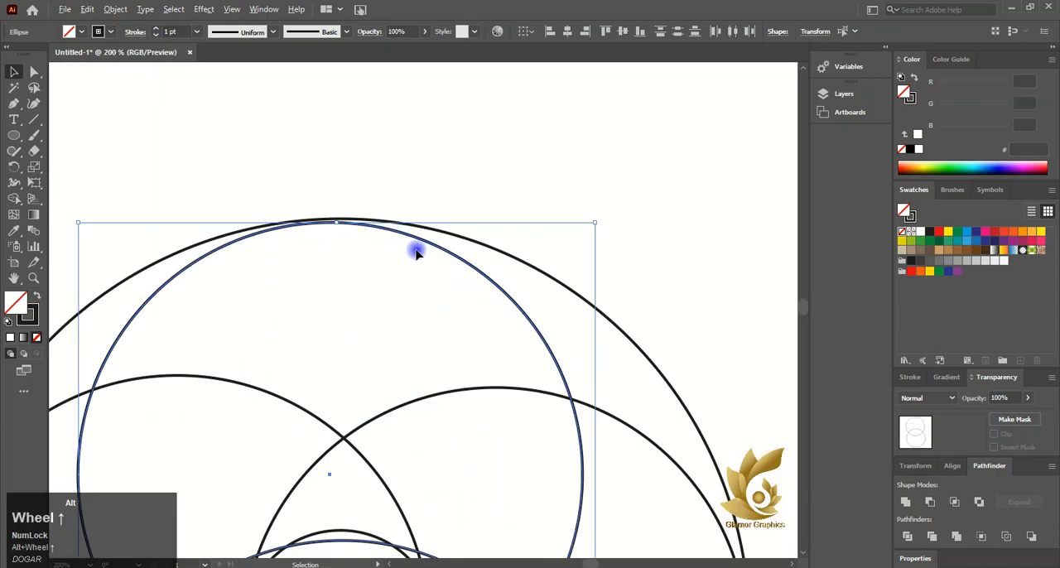
scroll(364, 178, "down", 3)
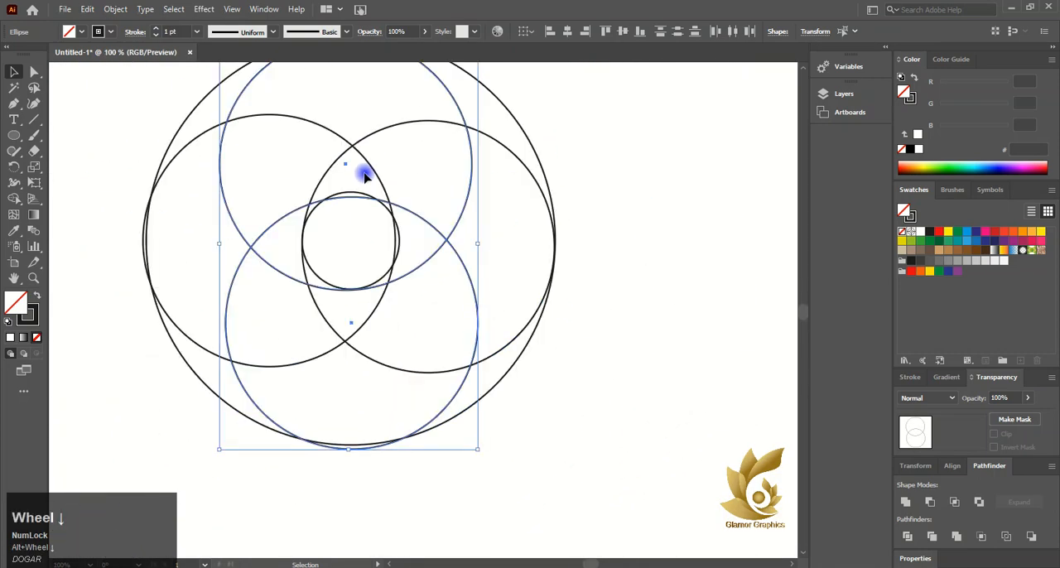
scroll(355, 116, "up", 2)
scroll(358, 146, "up", 3)
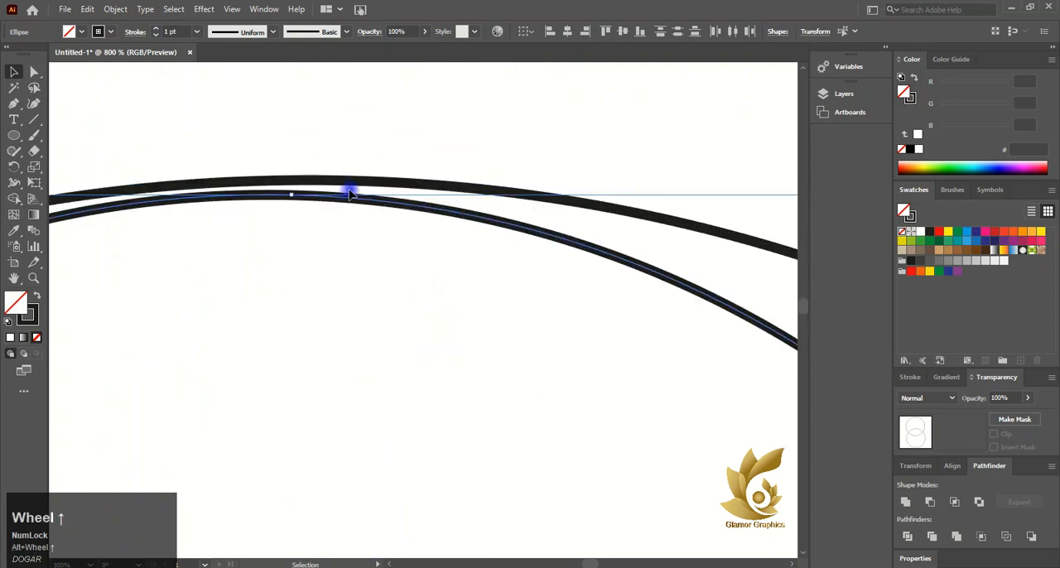
mouse_move(351, 190)
left_mouse_down()
mouse_move(350, 199)
mouse_move(349, 186)
left_mouse_up()
scroll(349, 190, "down", 2)
scroll(349, 189, "down", 5)
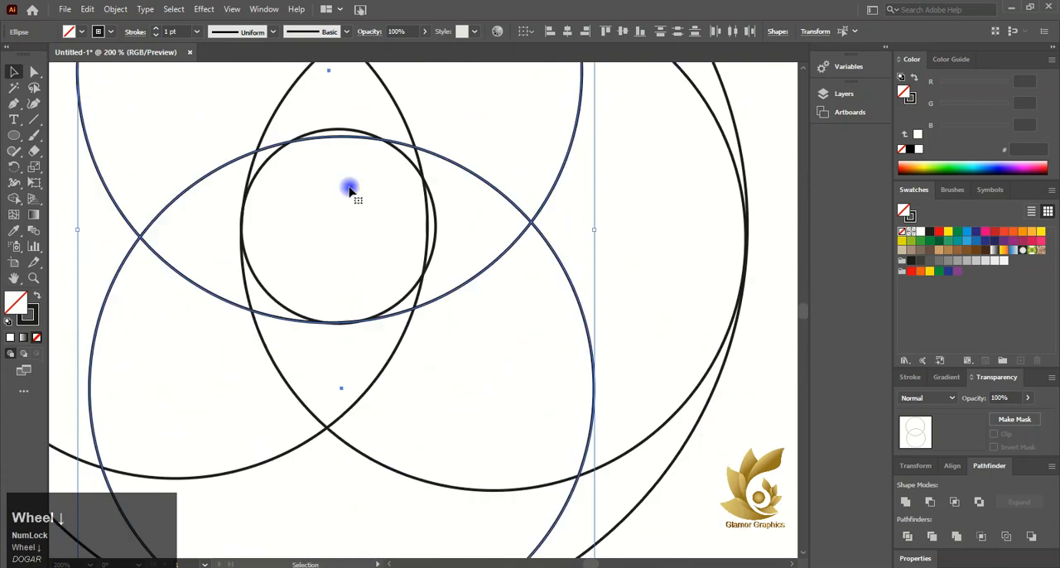
left_click_drag(335, 477, 348, 438)
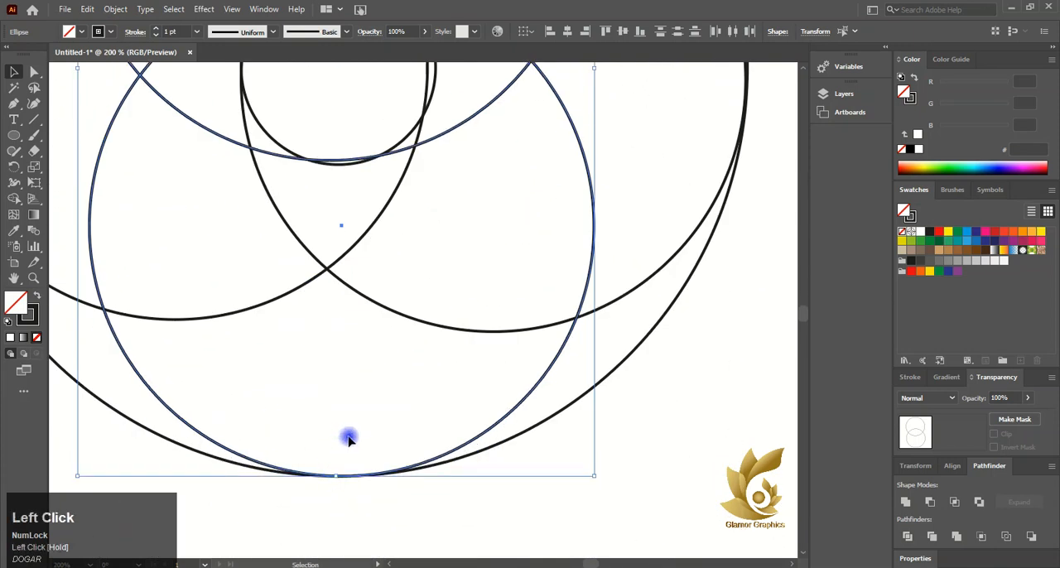
scroll(364, 427, "down", 4)
- Resize the left medium circle to about 210 px wide, spanning from the large circle's left edge to the small circle's right edge
left_click(154, 230)
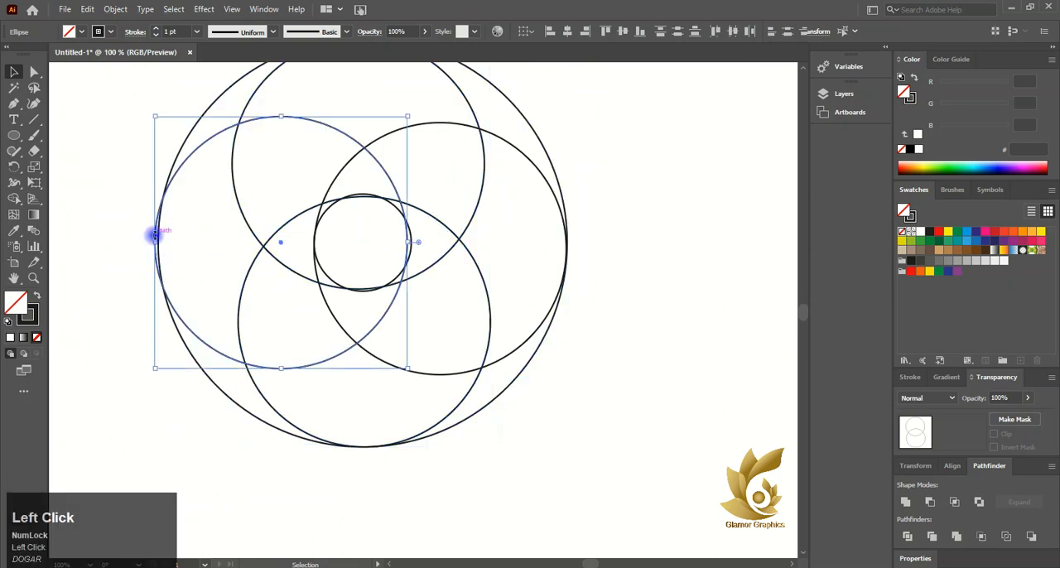
scroll(153, 235, "up", 4)
left_click_drag(157, 259, 164, 260)
scroll(249, 280, "down", 2)
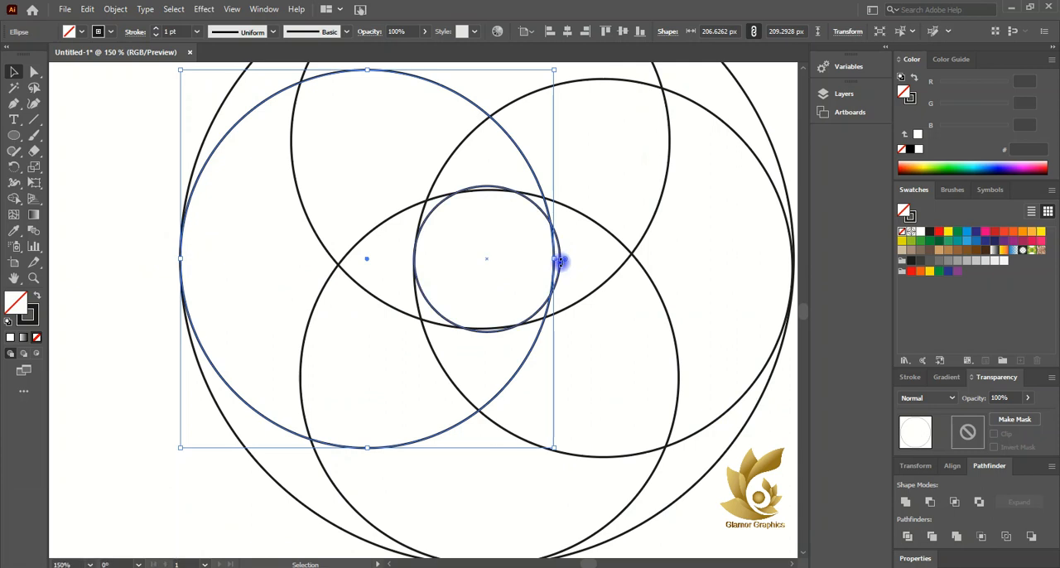
left_click_drag(554, 259, 583, 267)
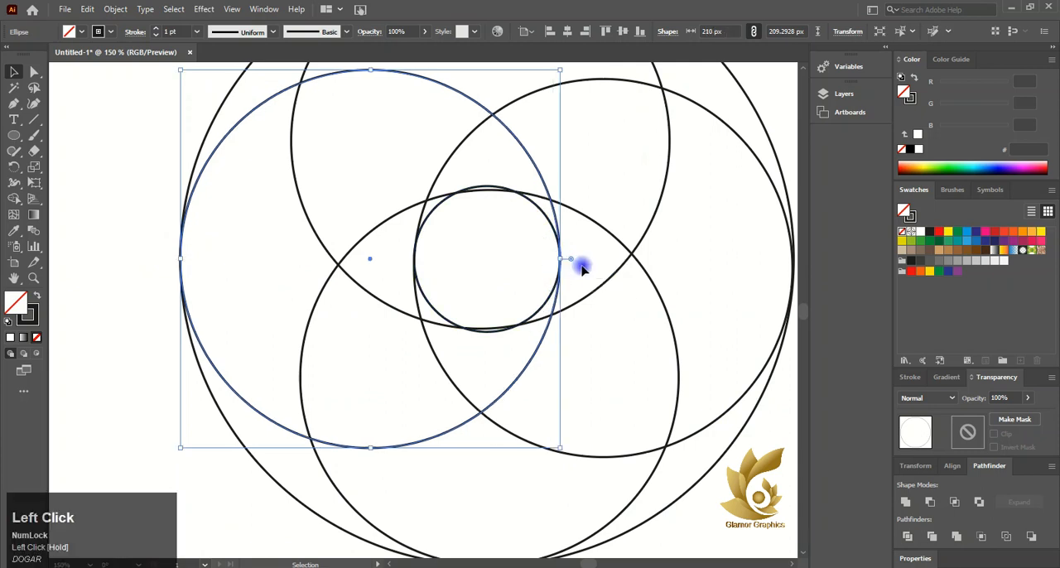
- Extend the upper medium circle to the small circle's lower edge and reduce the small circle's height to about 78.5 px
left_click(497, 331, "shift")
left_click(494, 334)
left_click(493, 330)
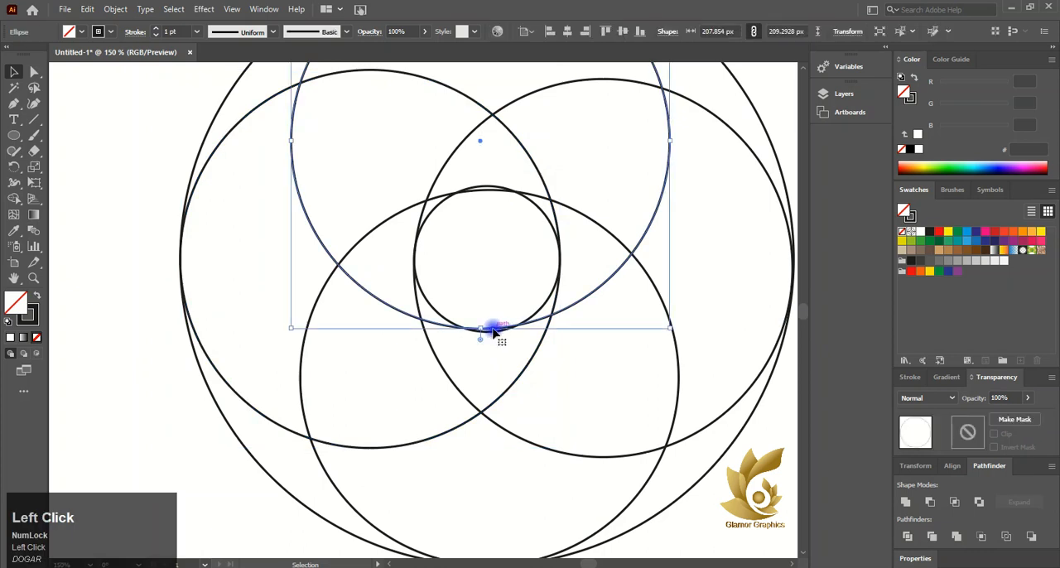
left_click_drag(481, 330, 483, 332)
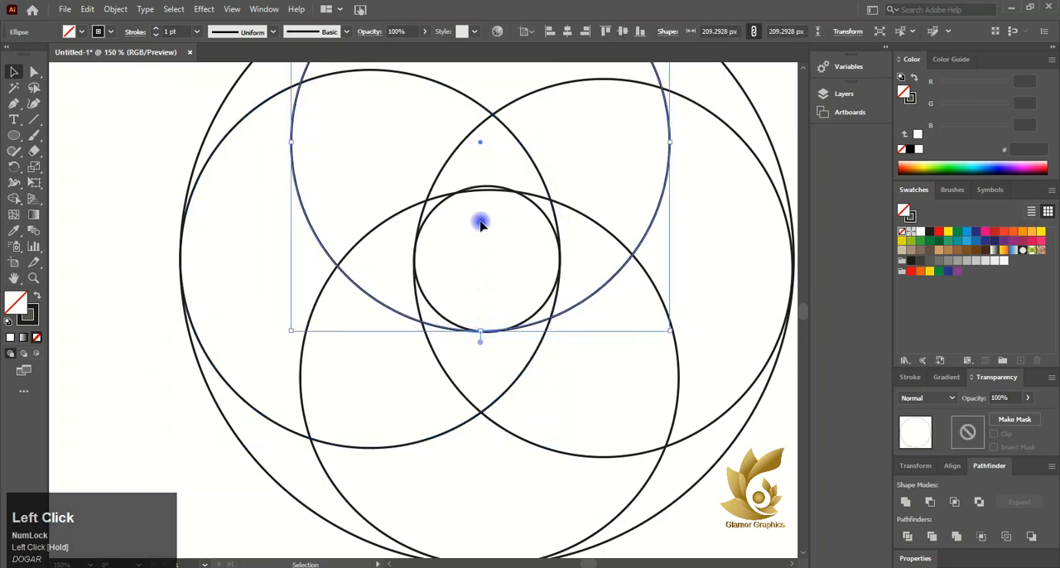
left_click(486, 185)
left_click_drag(485, 186, 486, 188)
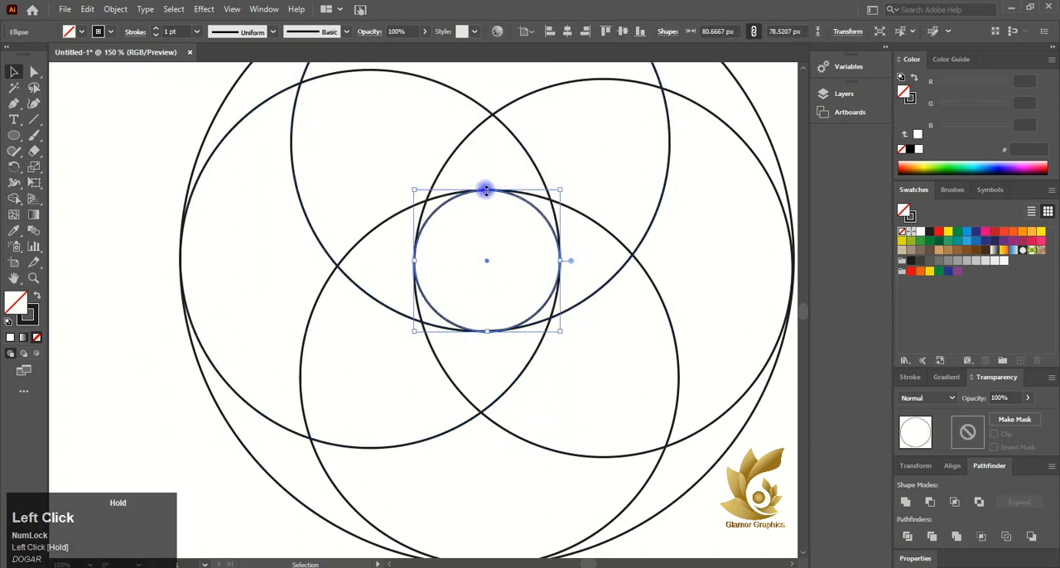
- Select all the circles and merge their overlapping regions into four interlocking swirl petals around the centre with the Shape Builder tool
scroll(515, 329, "down", 3)
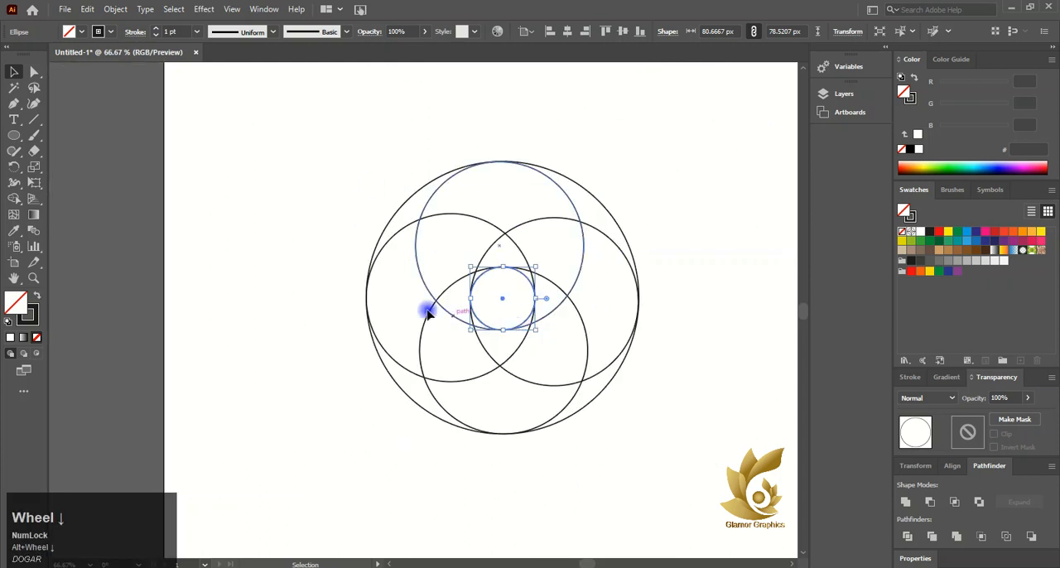
left_click_drag(308, 85, 675, 483)
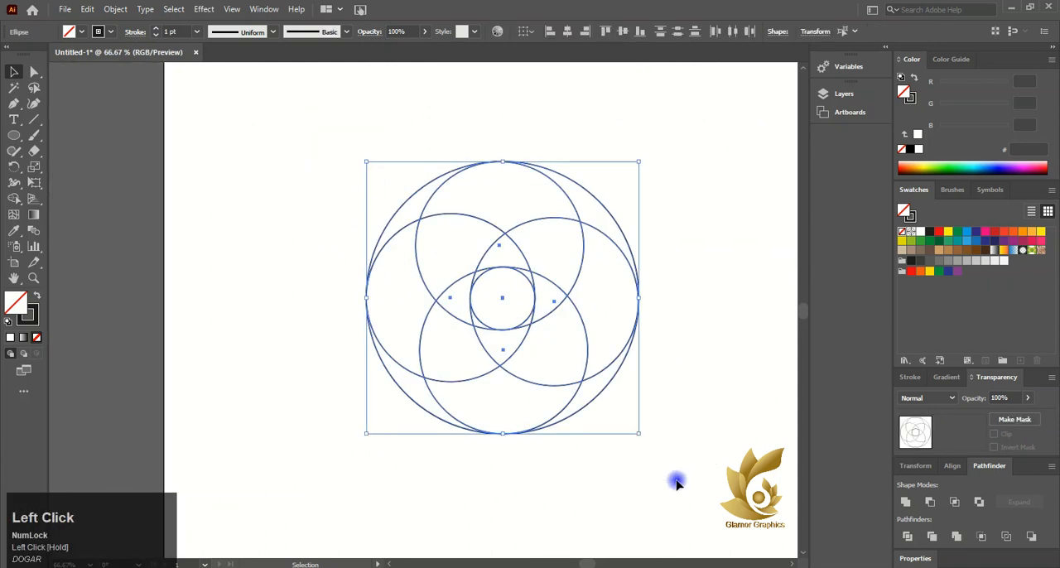
left_click(14, 199)
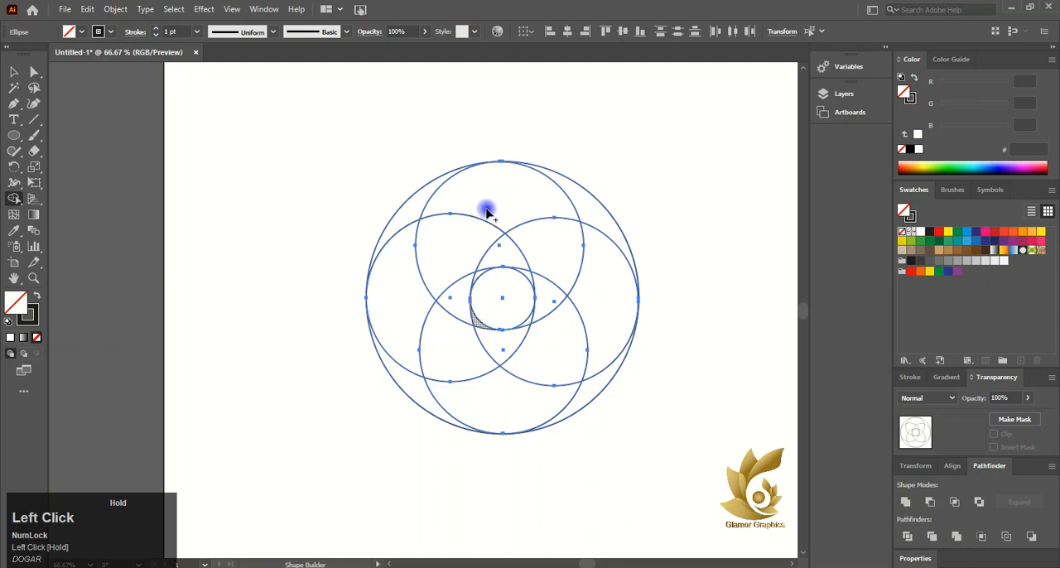
mouse_move(486, 213)
left_mouse_down()
mouse_move(457, 263)
mouse_move(472, 318)
left_mouse_up()
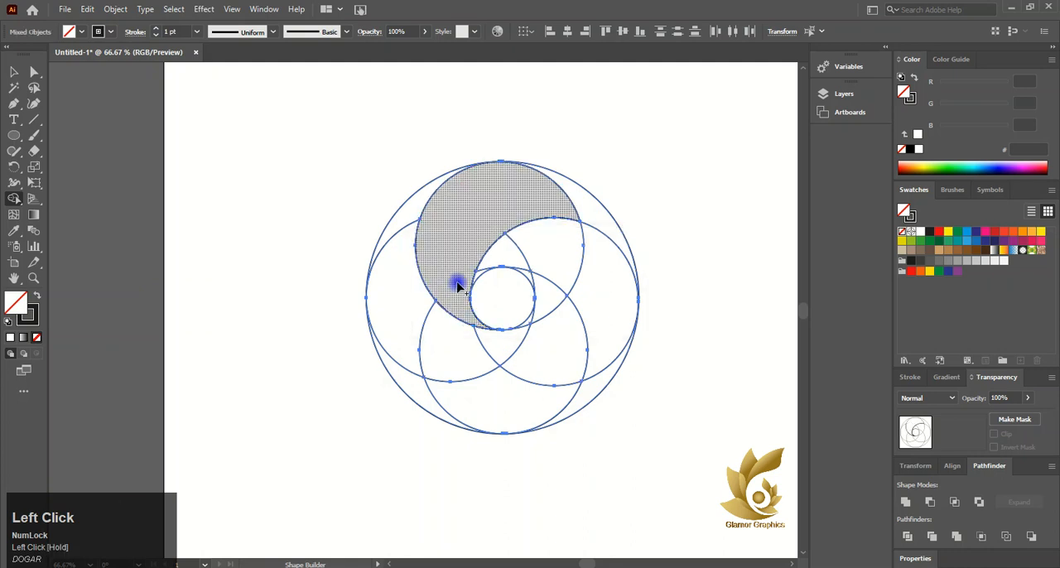
mouse_move(476, 277)
left_mouse_down()
mouse_move(496, 265)
mouse_move(539, 273)
mouse_move(594, 298)
left_mouse_up()
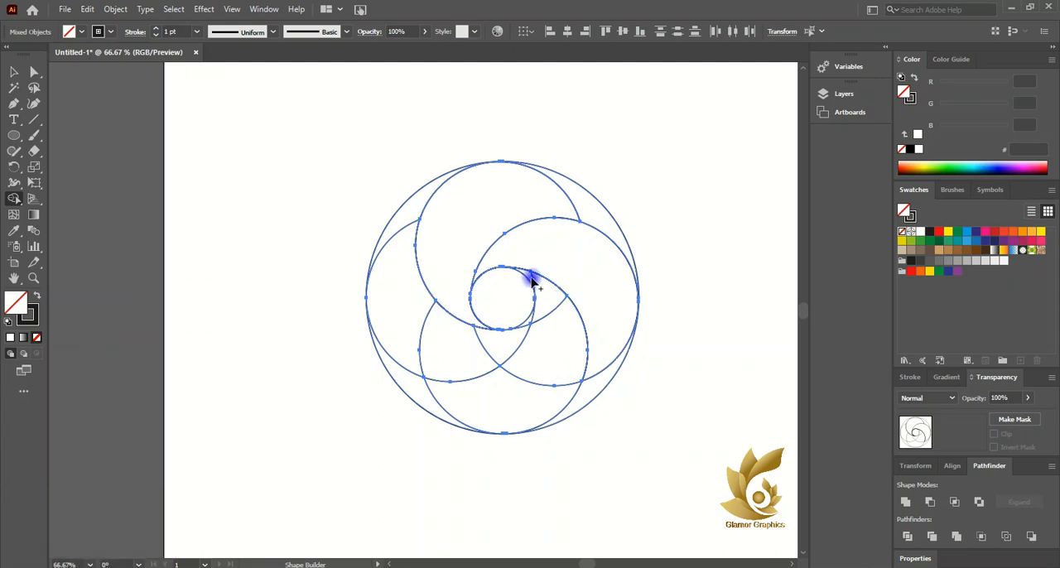
mouse_move(532, 282)
left_mouse_down()
mouse_move(542, 337)
mouse_move(516, 377)
left_mouse_up()
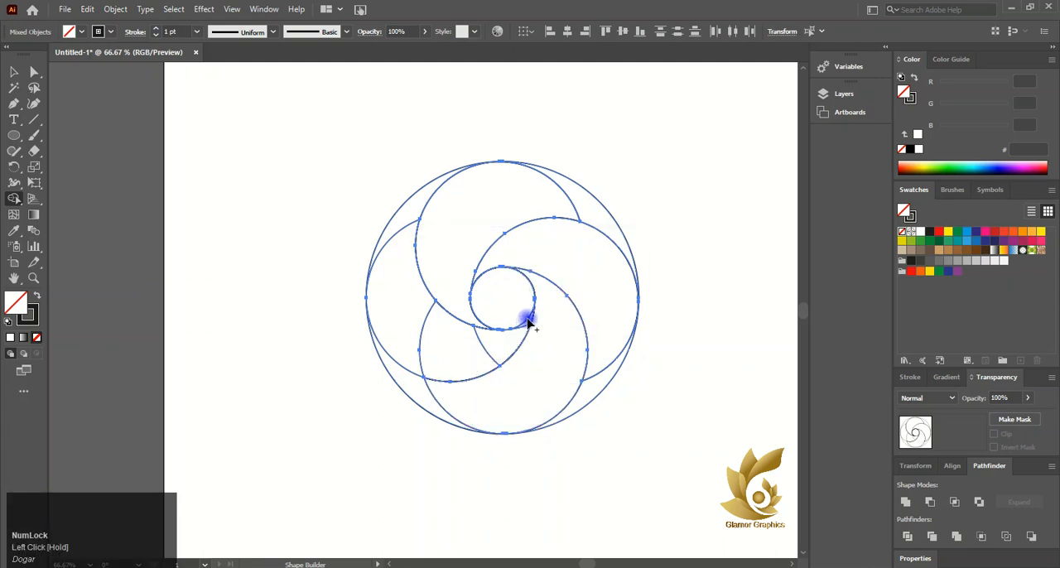
mouse_move(525, 322)
left_mouse_down()
mouse_move(512, 362)
mouse_move(519, 339)
mouse_move(419, 331)
mouse_move(321, 267)
left_mouse_up()
key("ctrl+z")
- Fill the upper petal with blue 456DFF, the right petal with light blue and the lower petal with dark blue 0C00A2
left_click(14, 72)
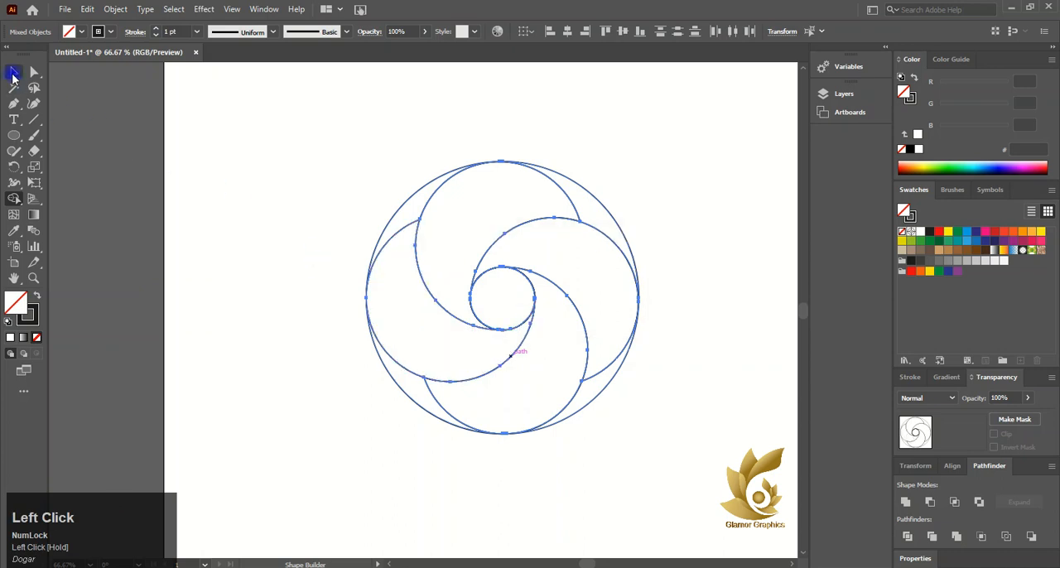
left_click(303, 138)
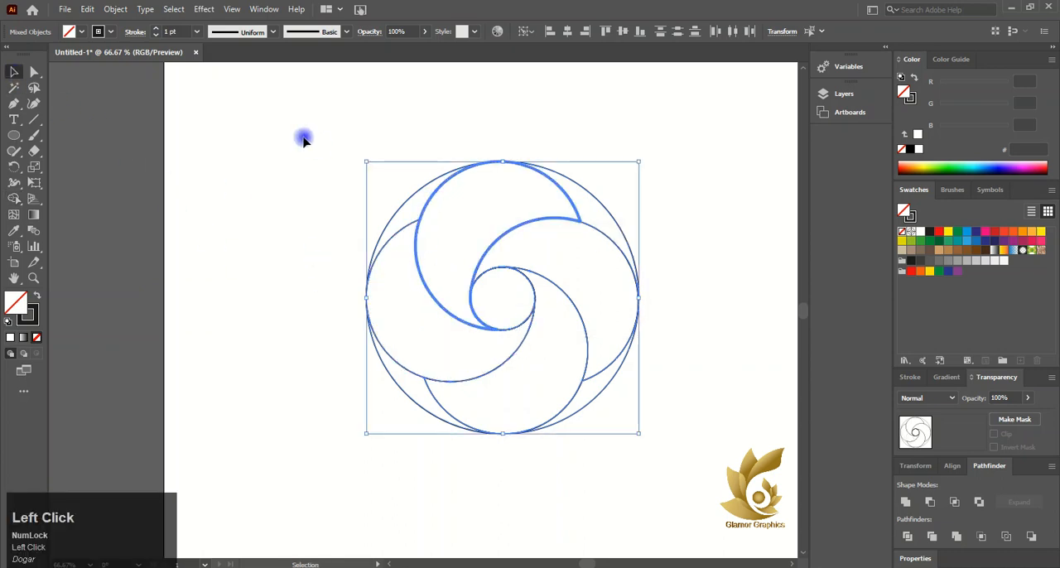
left_click(439, 189)
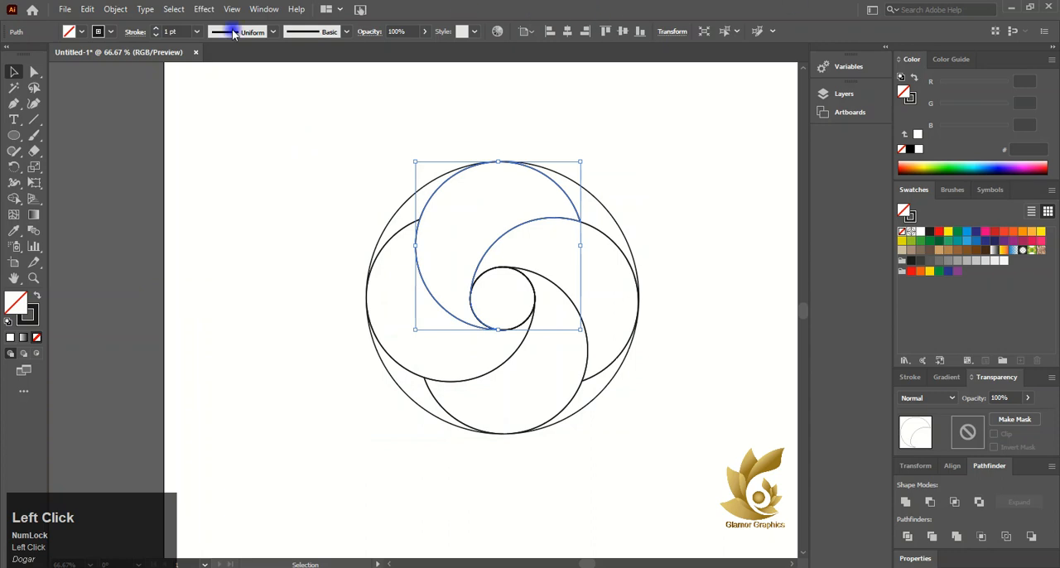
left_click(993, 170)
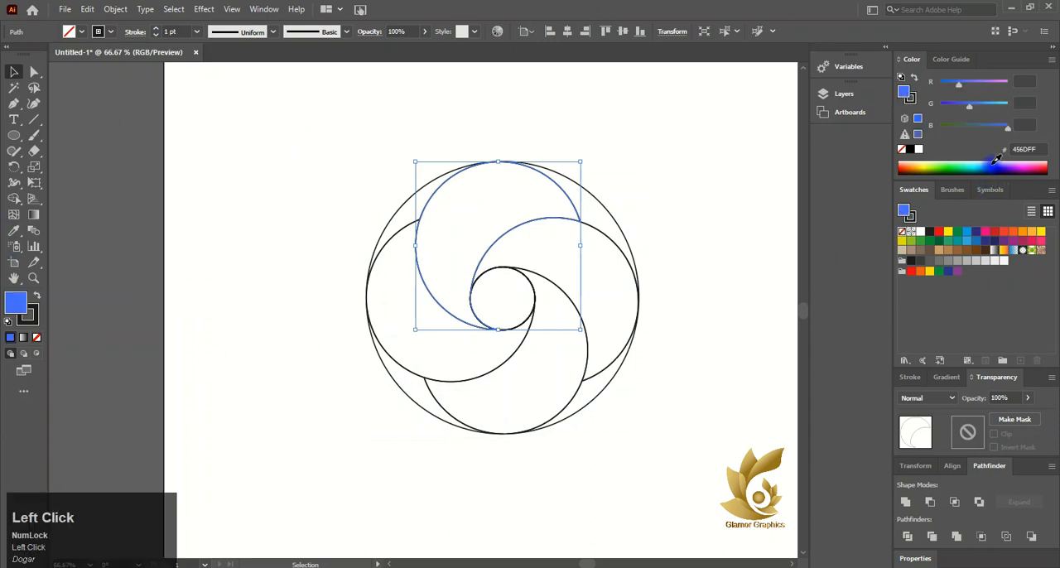
left_click(610, 238)
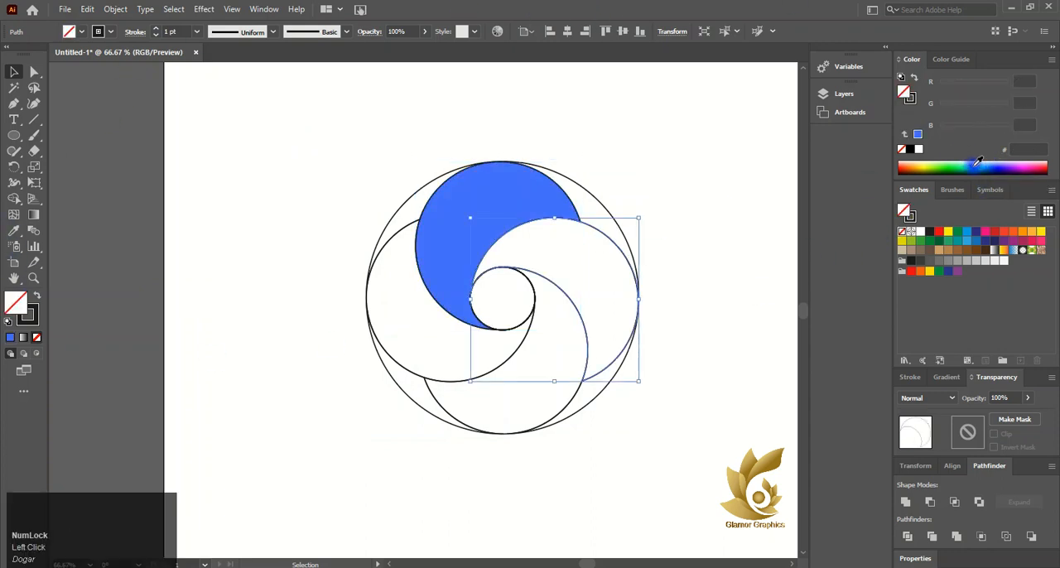
left_click(982, 166)
left_click(570, 410)
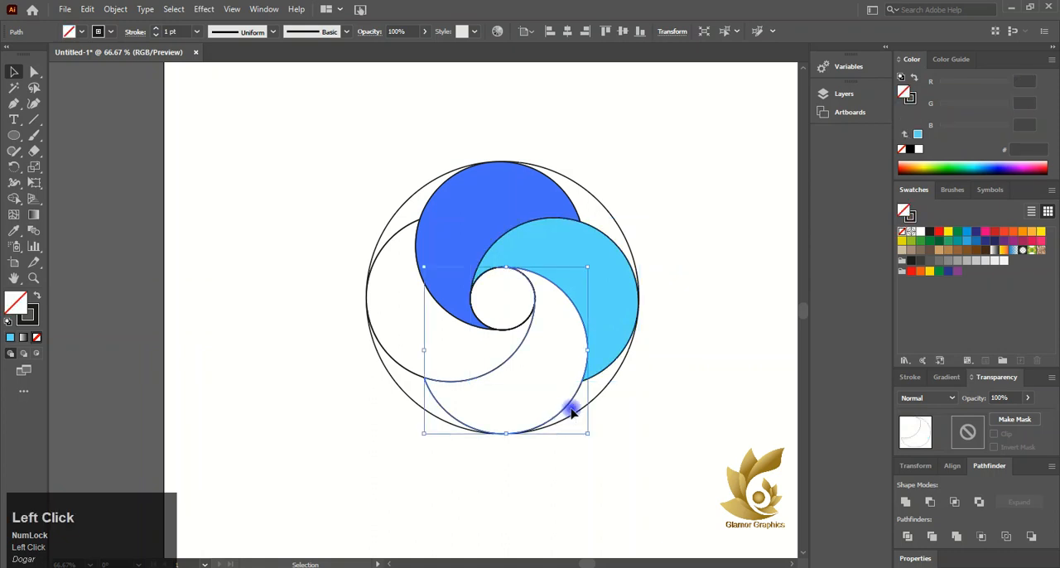
left_click(1000, 172)
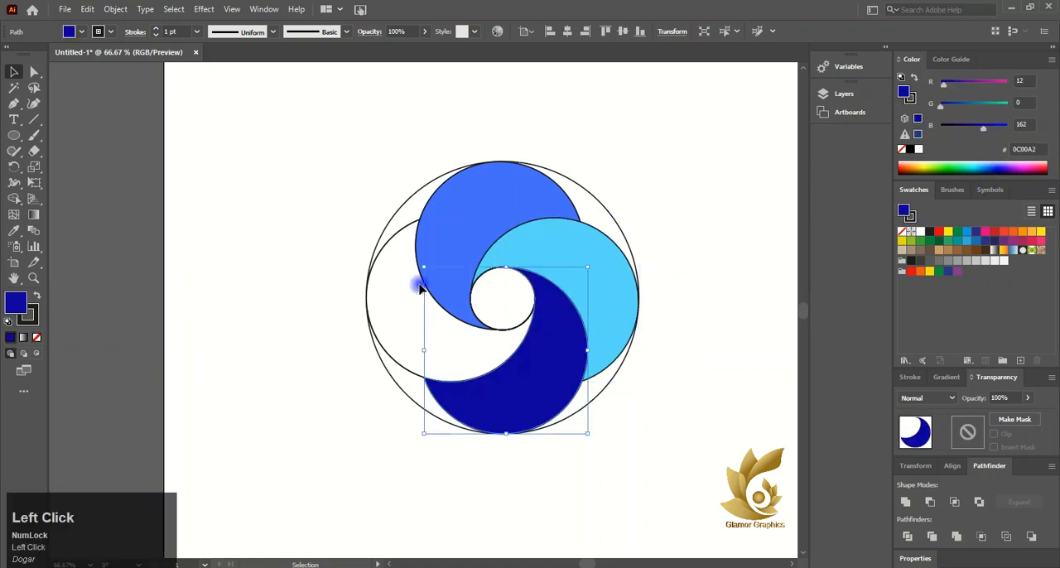
- Fill the left petal with purple 7400D0 and delete the large outer circle
left_click(390, 356)
left_click(1024, 162)
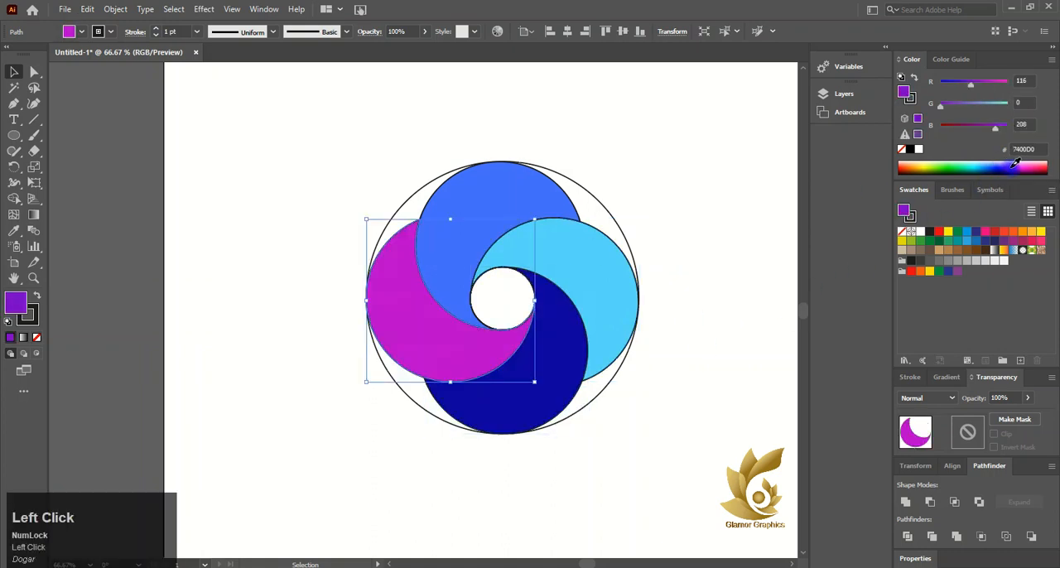
left_click(1012, 164)
left_click(325, 234)
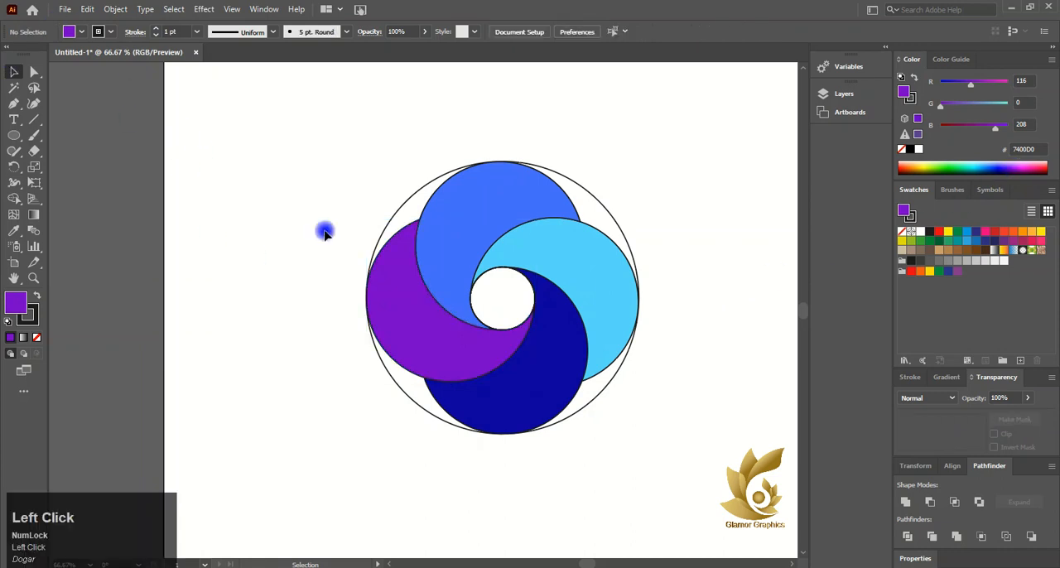
left_click(411, 194)
key("Delete")
- Apply a linear gradient to the upper petal and set its starting colour stop to blue 009FE3
left_click(450, 191)
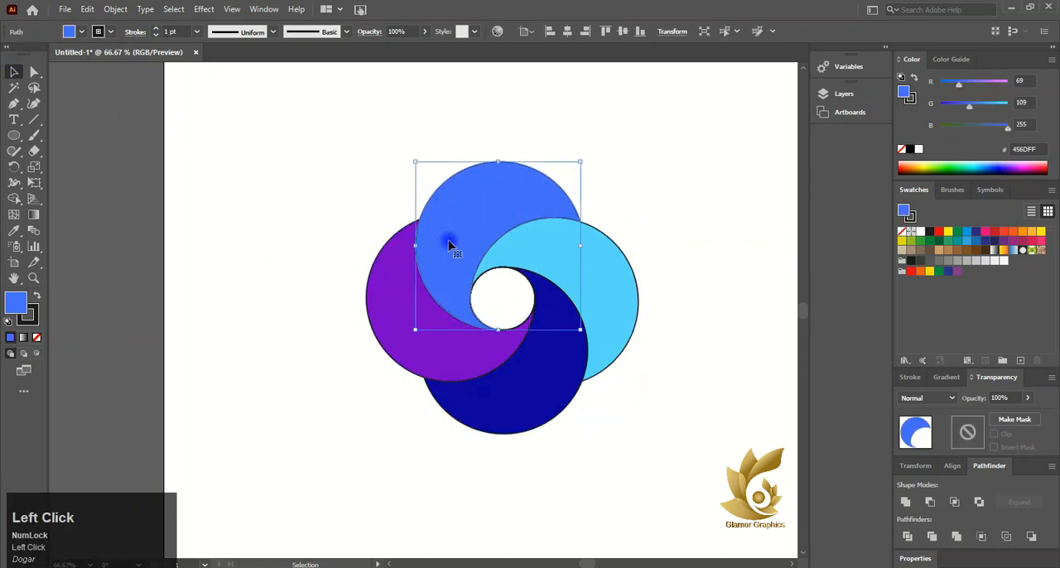
left_click(33, 213)
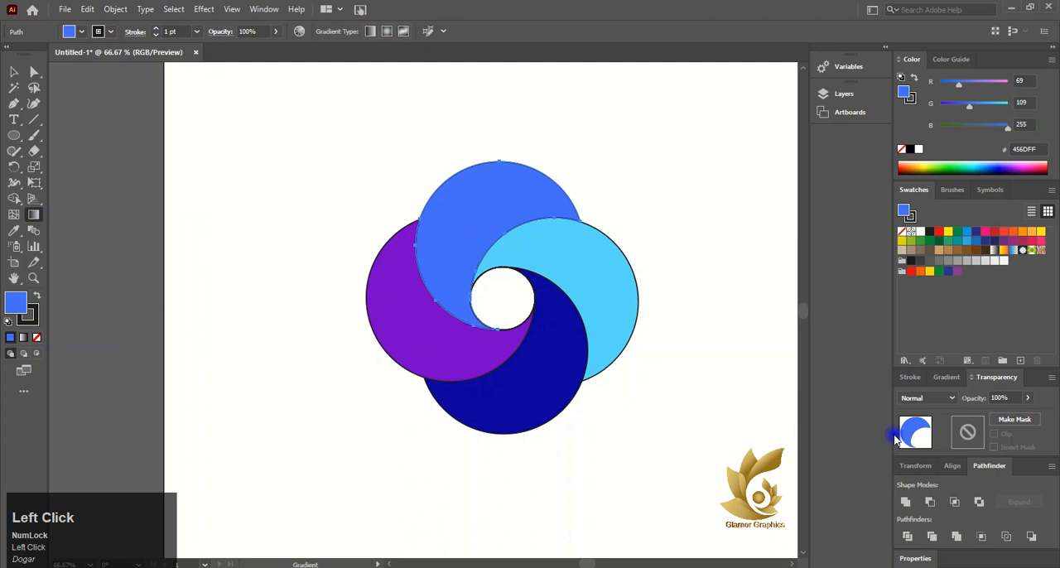
left_click(944, 377)
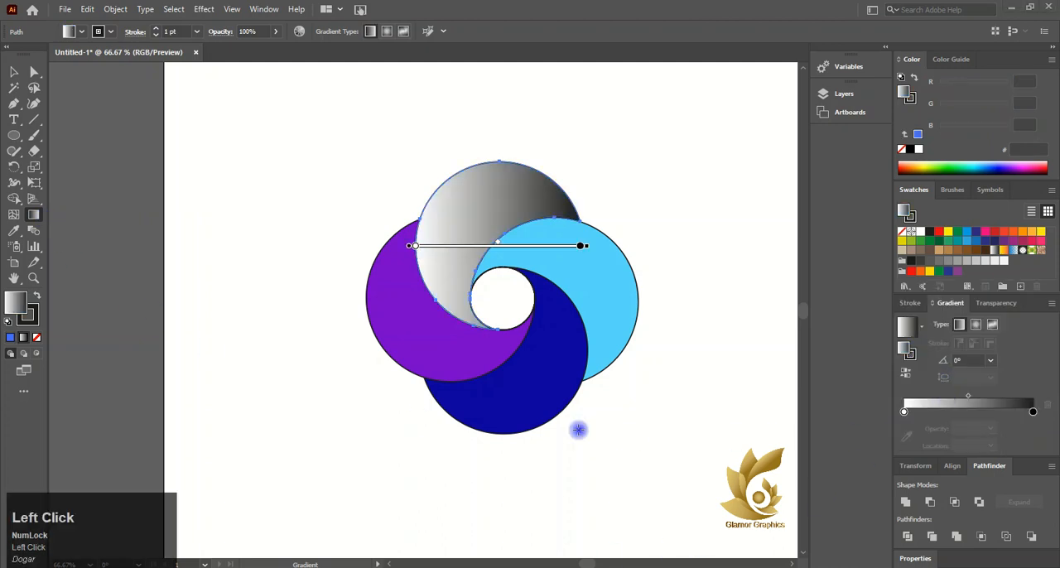
double_click(906, 414)
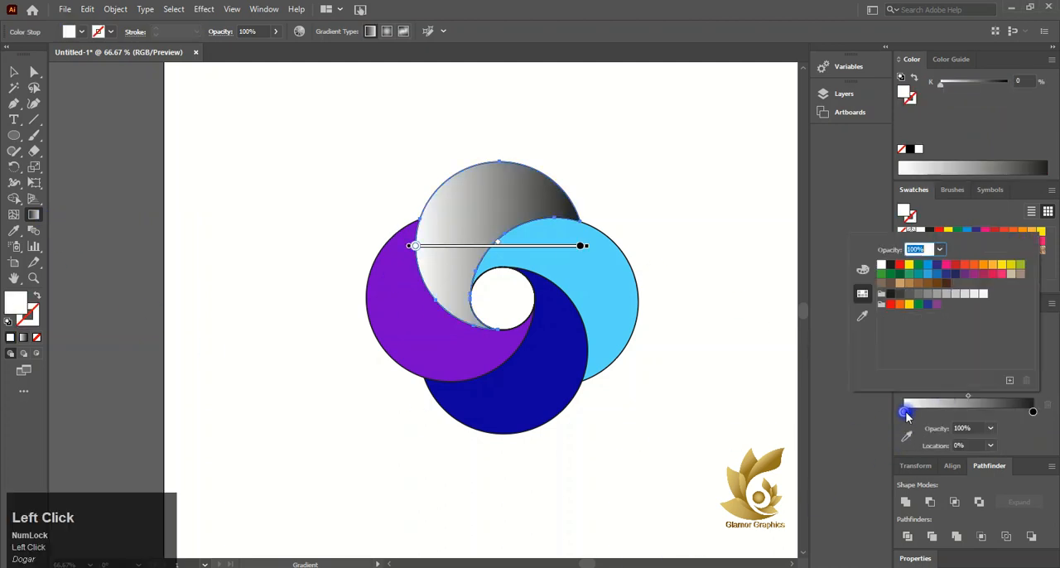
left_click(929, 265)
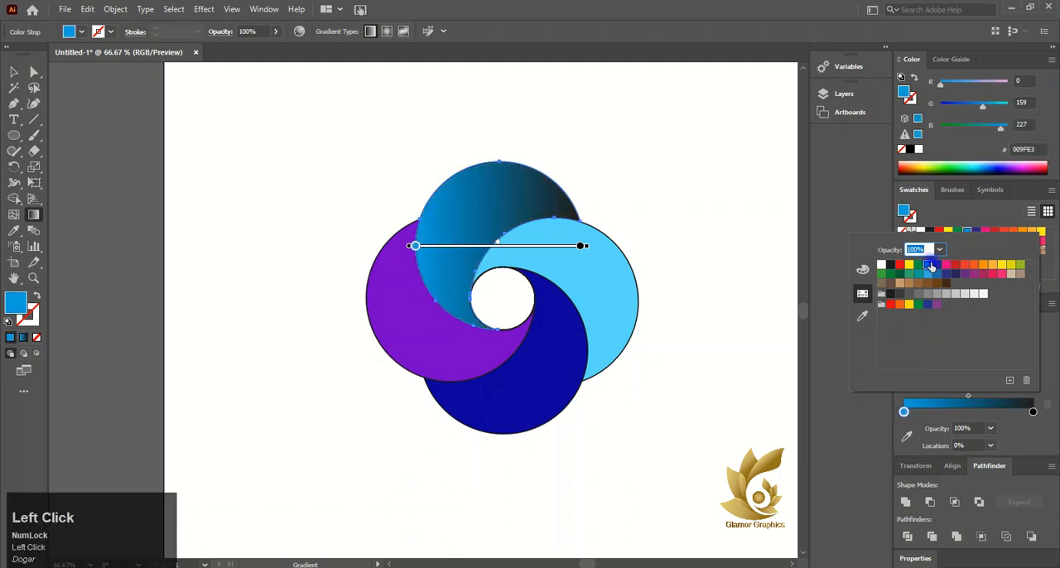
left_click(610, 321)
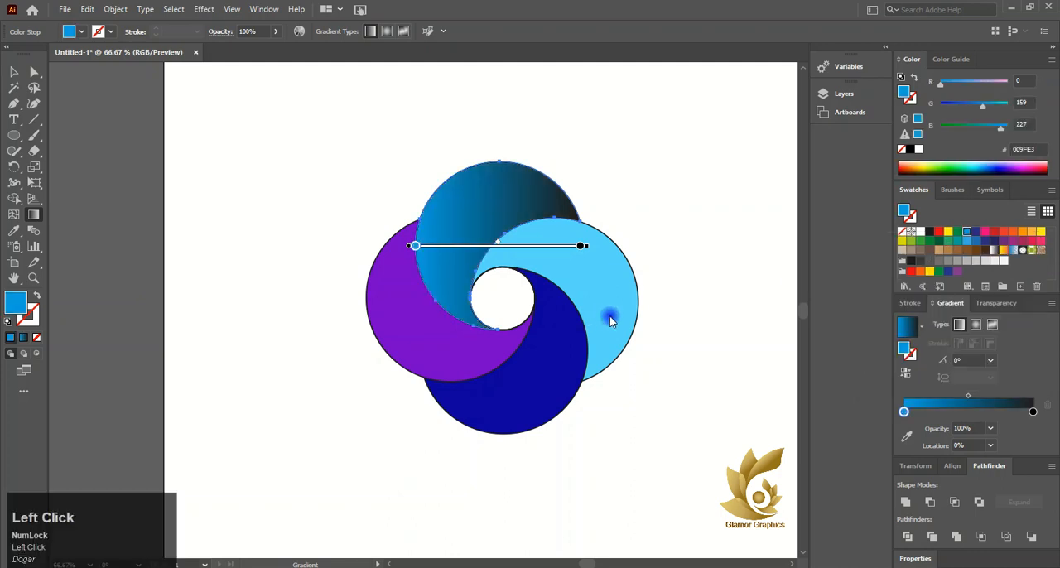
- Redirect the upper petal's gradient from its outer upper-right edge inward to the lower left, at about -116°
left_click(14, 72)
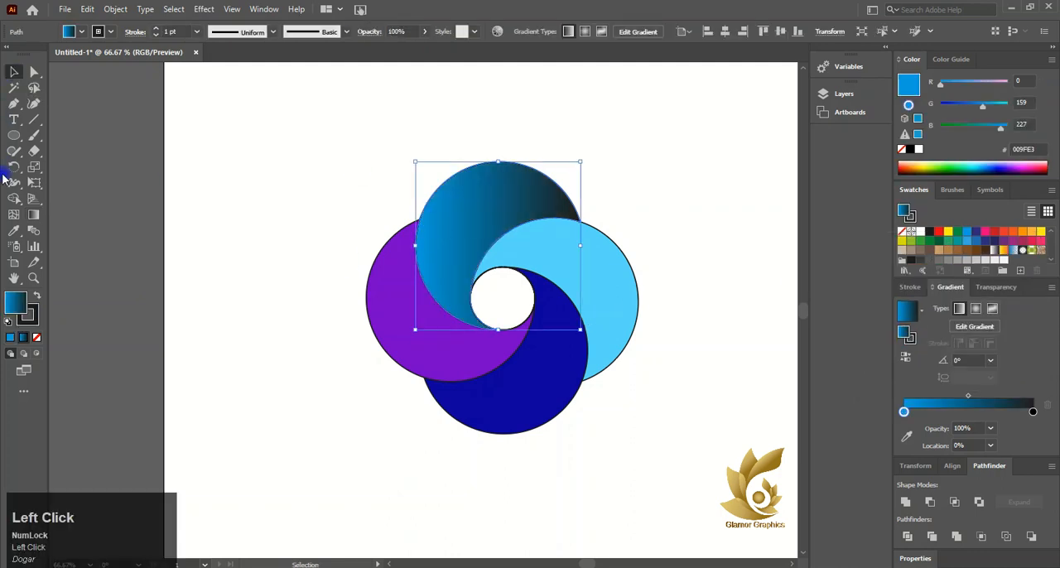
left_click(34, 215)
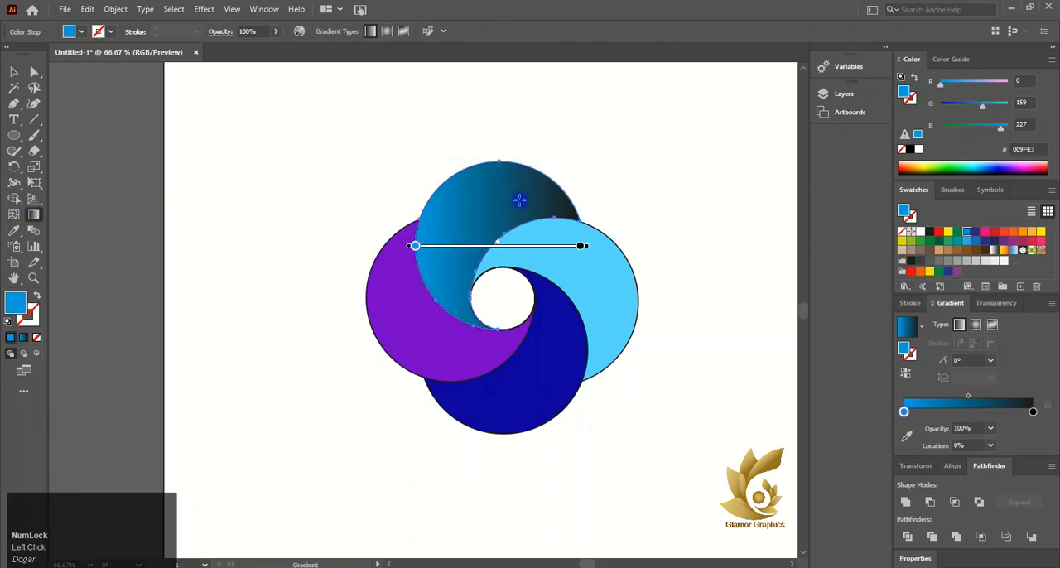
mouse_move(458, 301)
left_mouse_down()
mouse_move(511, 170)
mouse_move(472, 316)
left_mouse_up()
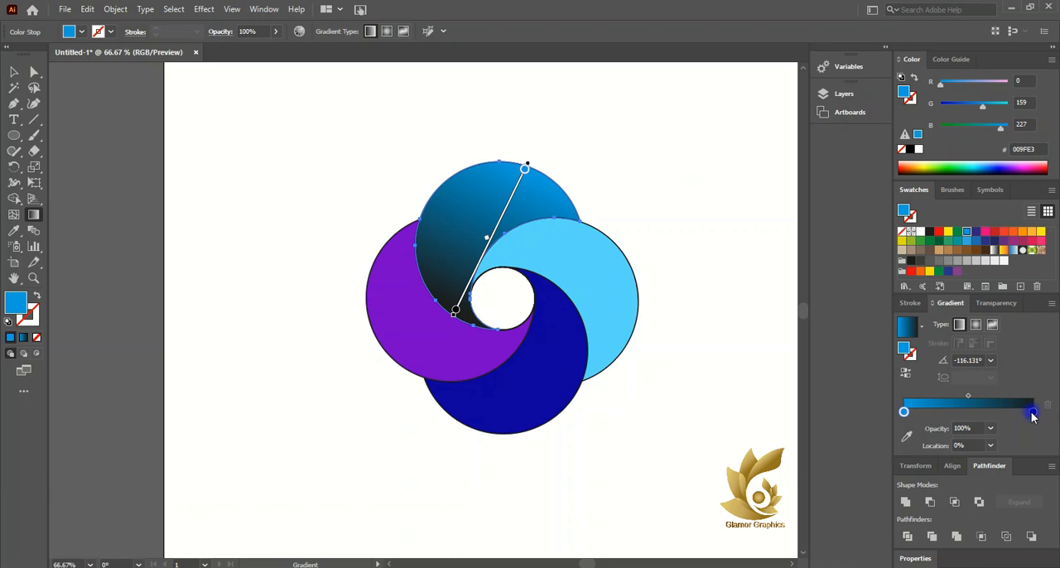
- Set the upper petal gradient's end stop to dark blue 29235C and shift its midpoint to about 46%
double_click(1033, 412)
left_click(945, 276)
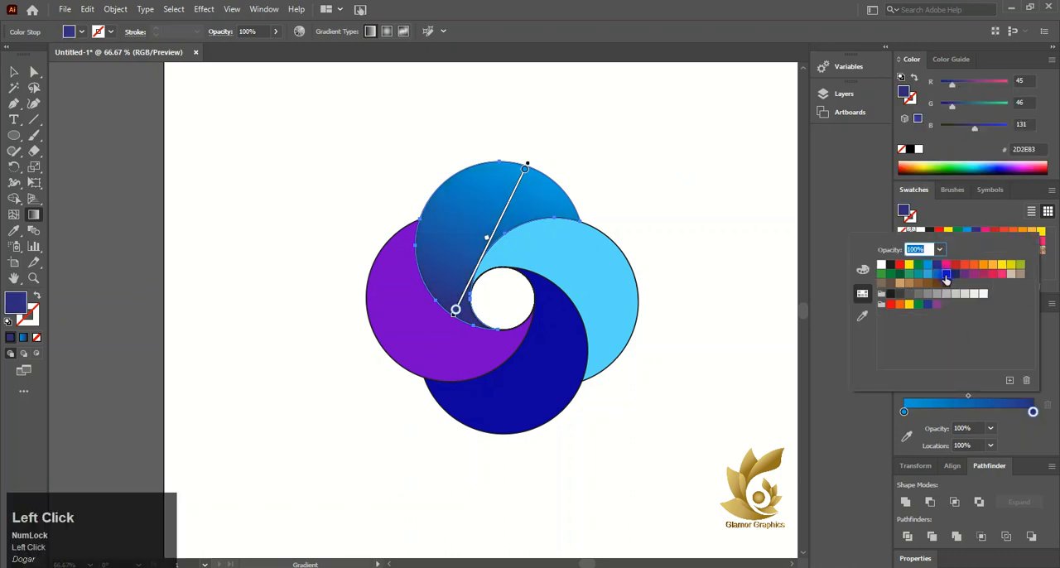
left_click(955, 274)
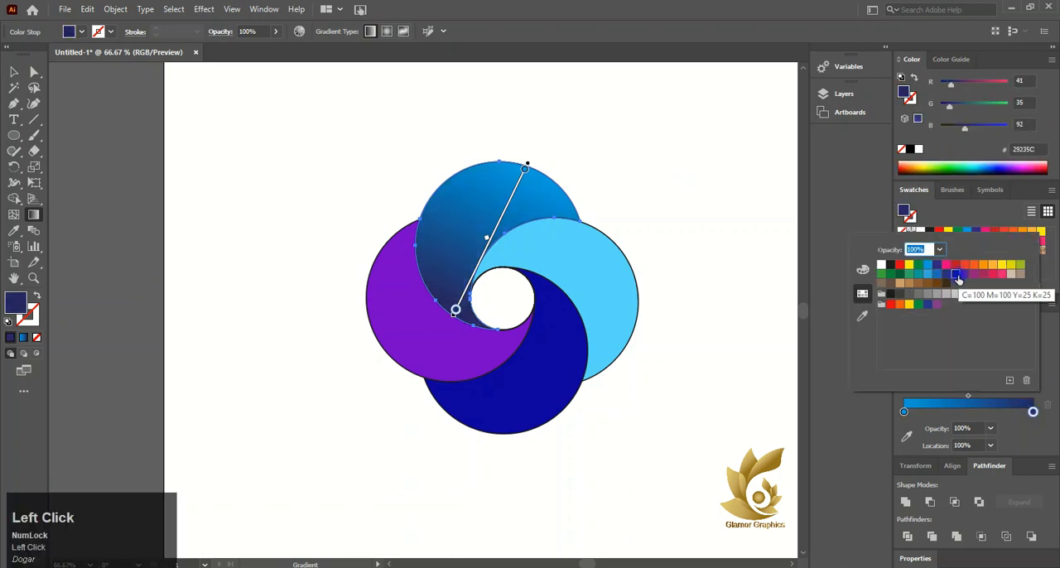
left_click(965, 400)
left_click_drag(968, 397, 963, 397)
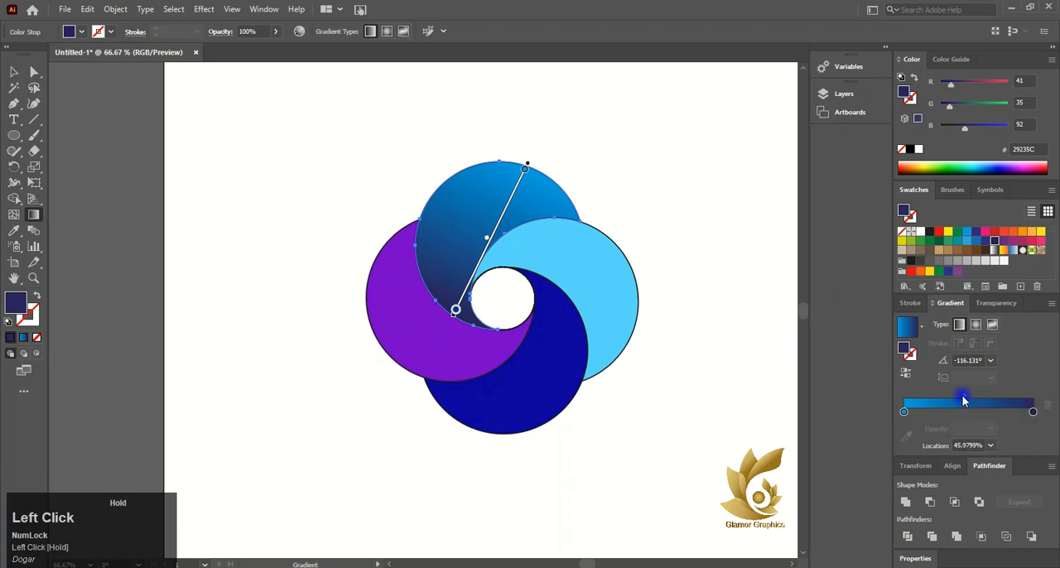
- Apply the same blue gradient to the right, lower and left petals
left_click(14, 72)
left_click(611, 294)
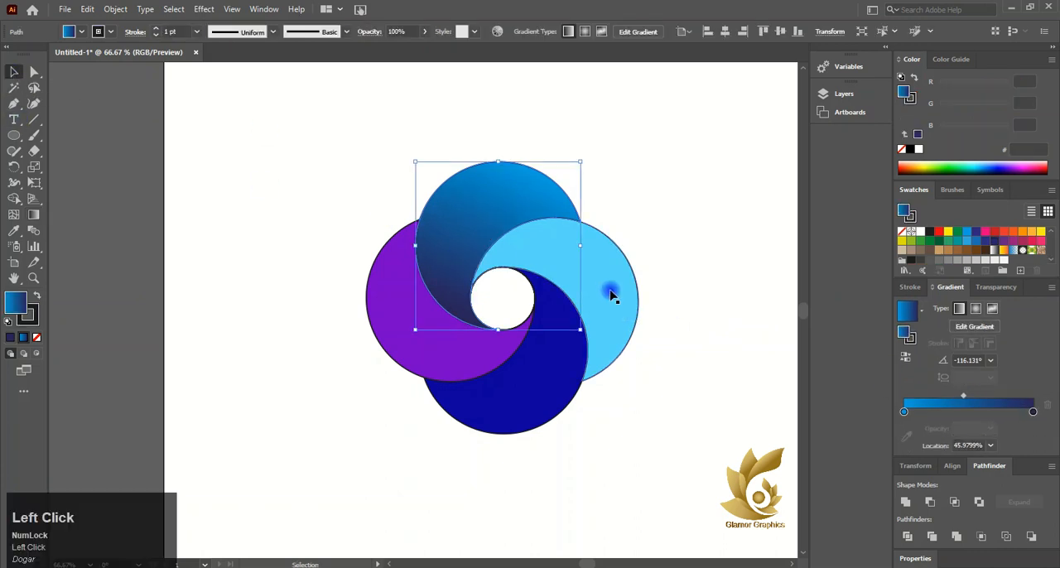
left_click(22, 340)
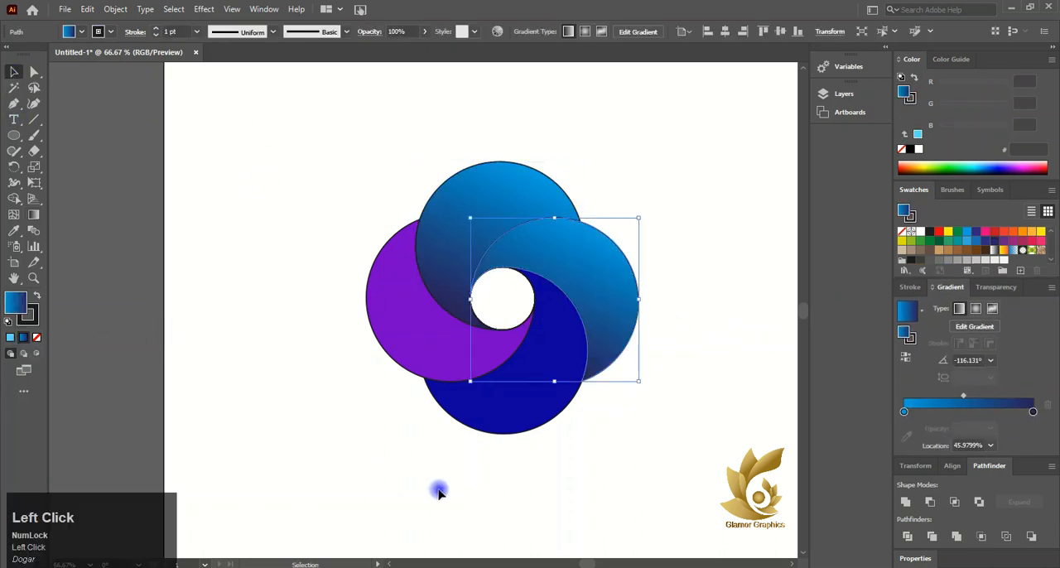
left_click(505, 415)
left_click(22, 339)
left_click(387, 331)
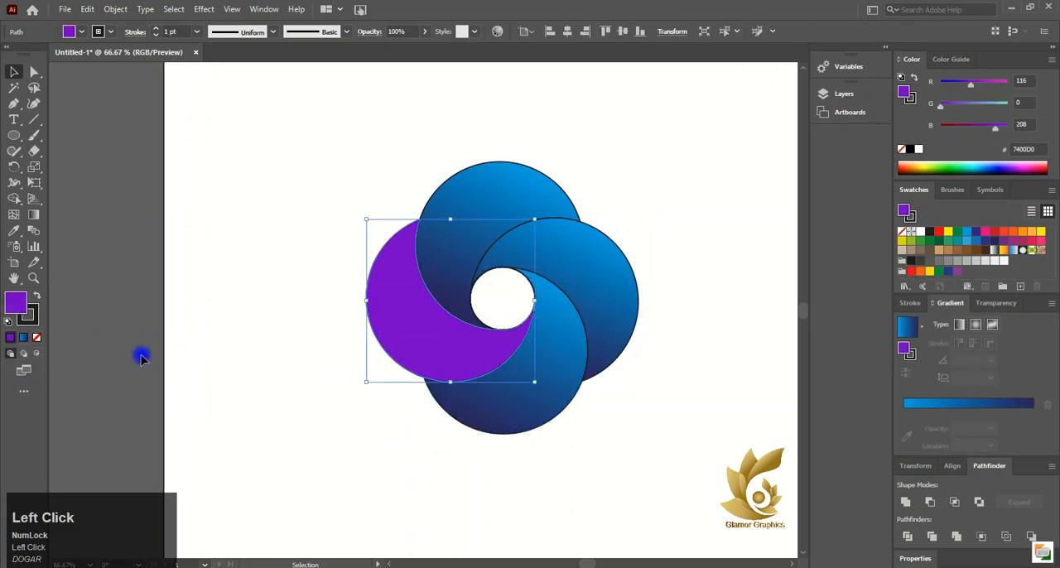
left_click(22, 340)
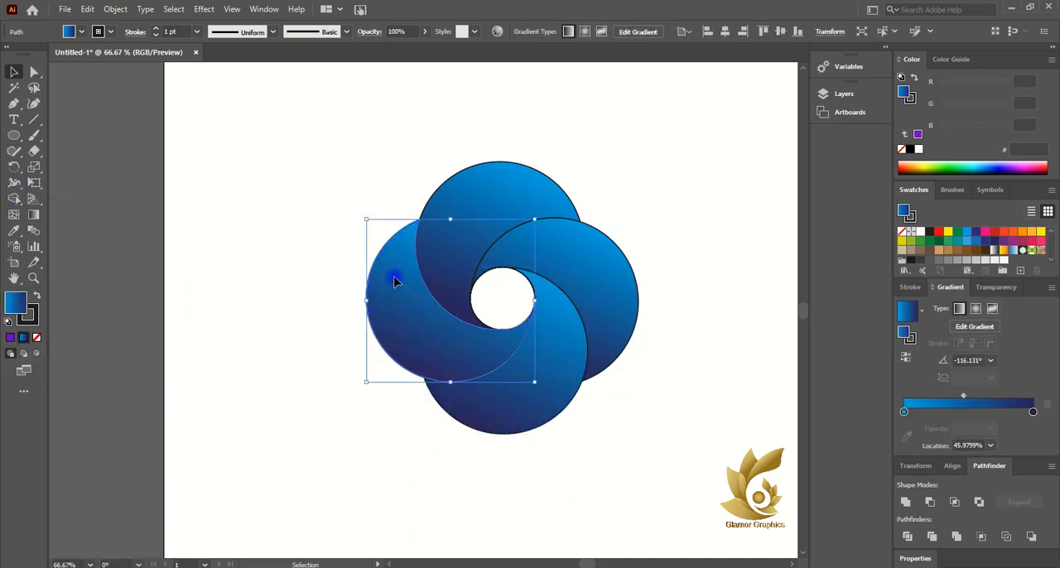
- Redirect the right petal's gradient to about 152°, from light blue outside to dark blue near the centre circle
left_click(608, 260)
left_click(34, 216)
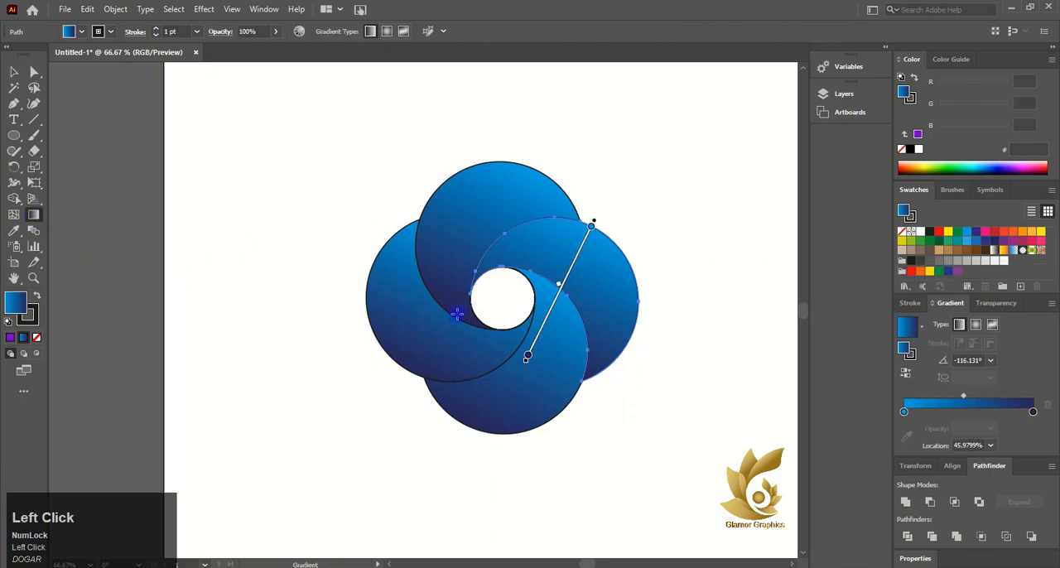
left_click_drag(613, 334, 520, 263)
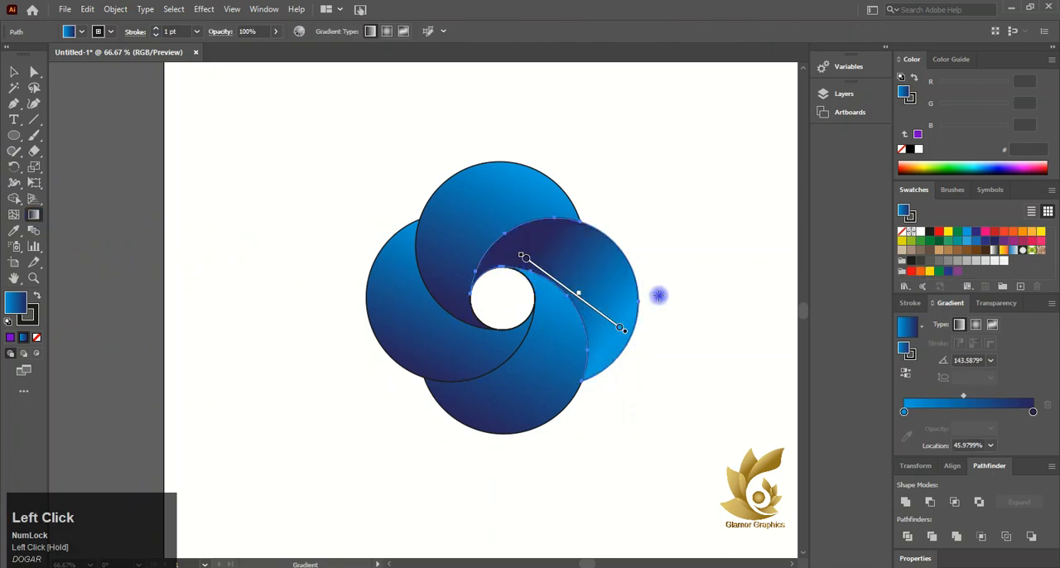
left_click_drag(659, 297, 521, 263)
left_click_drag(519, 270, 522, 259)
left_click_drag(661, 353, 504, 265)
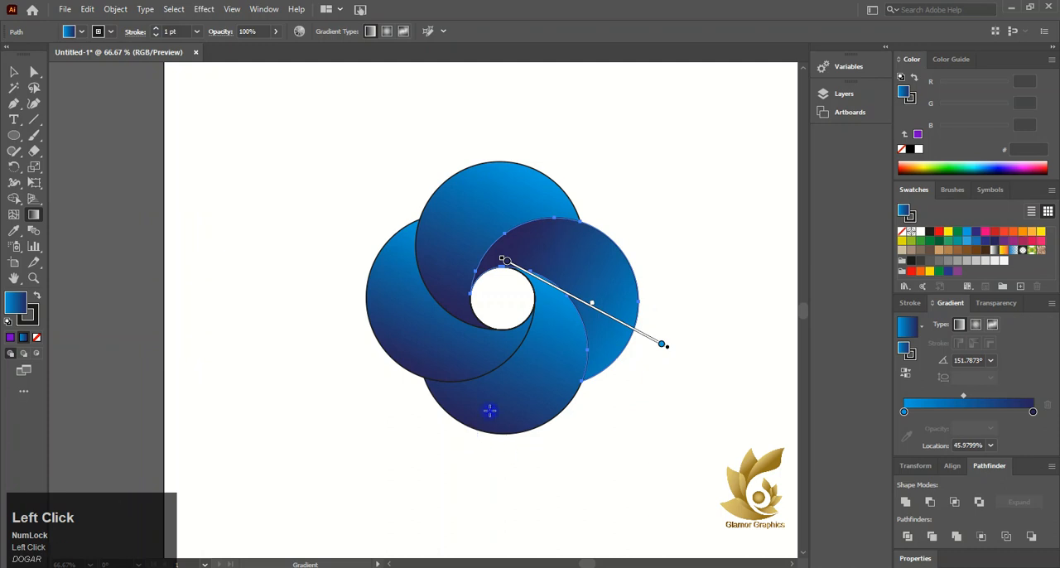
- Redirect the lower petal's gradient from light blue at its bottom edge to dark blue beside the centre circle
key("v")
left_click(524, 371)
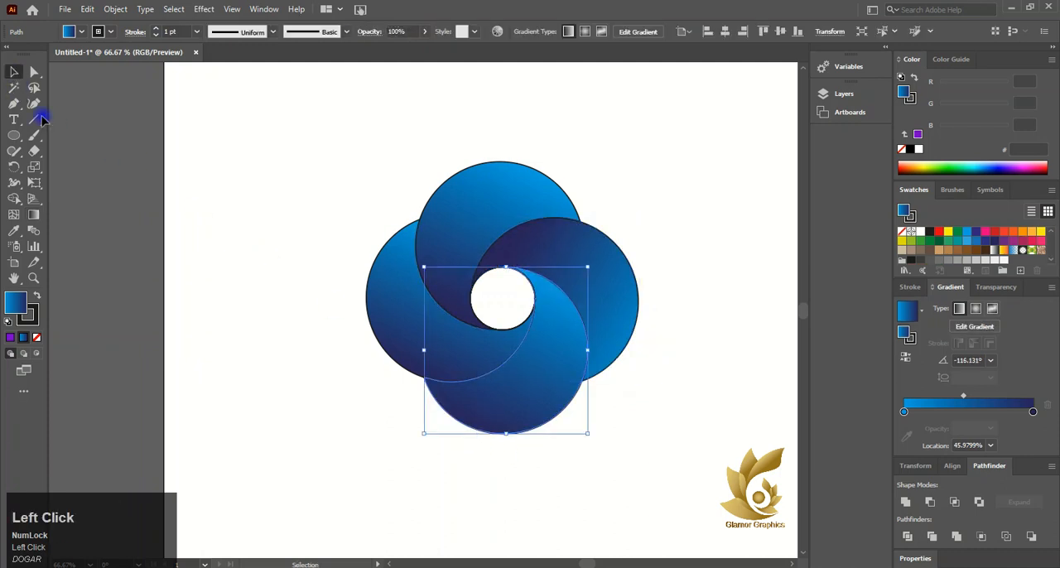
left_click(34, 212)
left_click_drag(487, 435, 530, 290)
- Redirect the left petal's gradient to about -34.5°, from light blue at its outer edge to dark blue near the centre
left_click(8, 70)
left_click(389, 327)
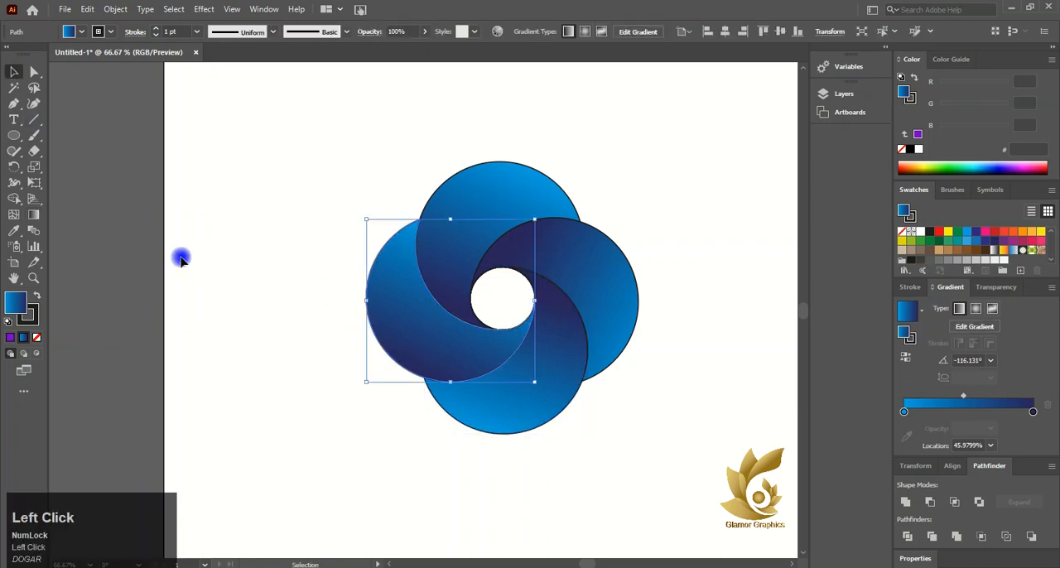
left_click(33, 214)
left_click_drag(365, 260, 501, 358)
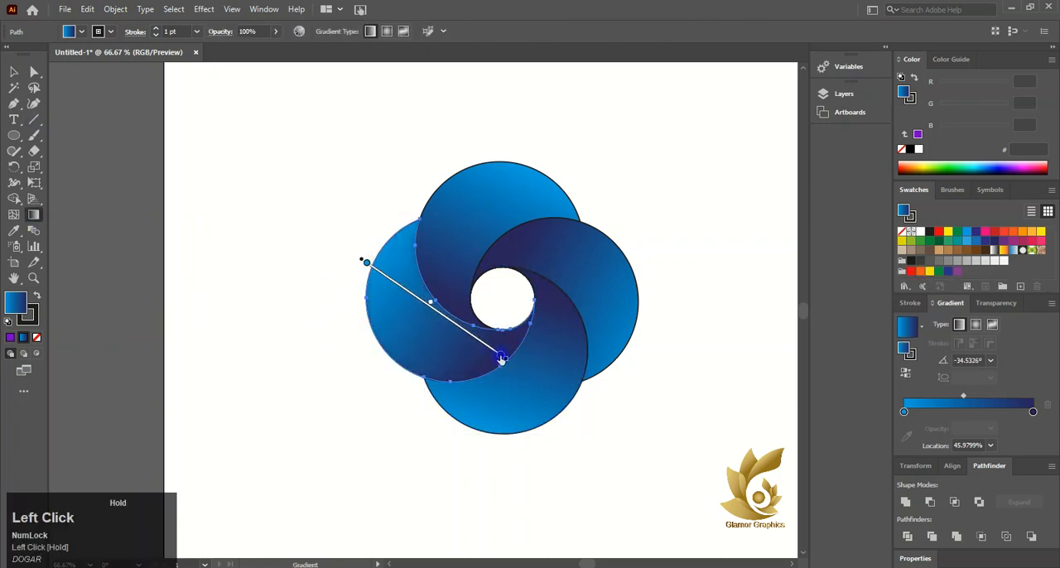
- Readjust the upper petal's gradient to about -127°, running from the upper-right edge toward its lower left, and deselect the petal
left_click(10, 71)
left_click(480, 206)
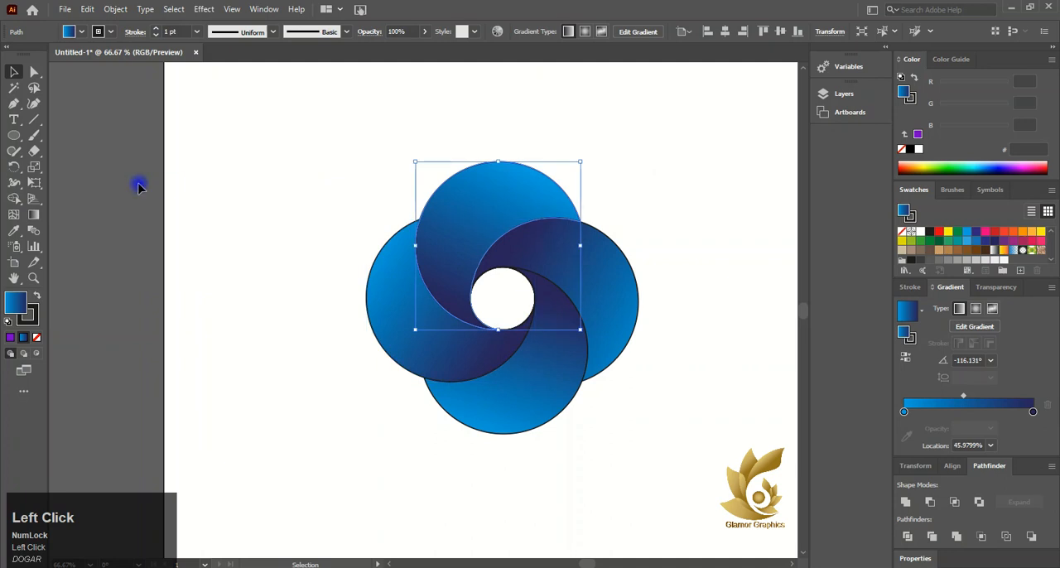
left_click(34, 214)
left_click_drag(561, 181, 456, 280)
left_click_drag(539, 169, 440, 298)
left_click(12, 74)
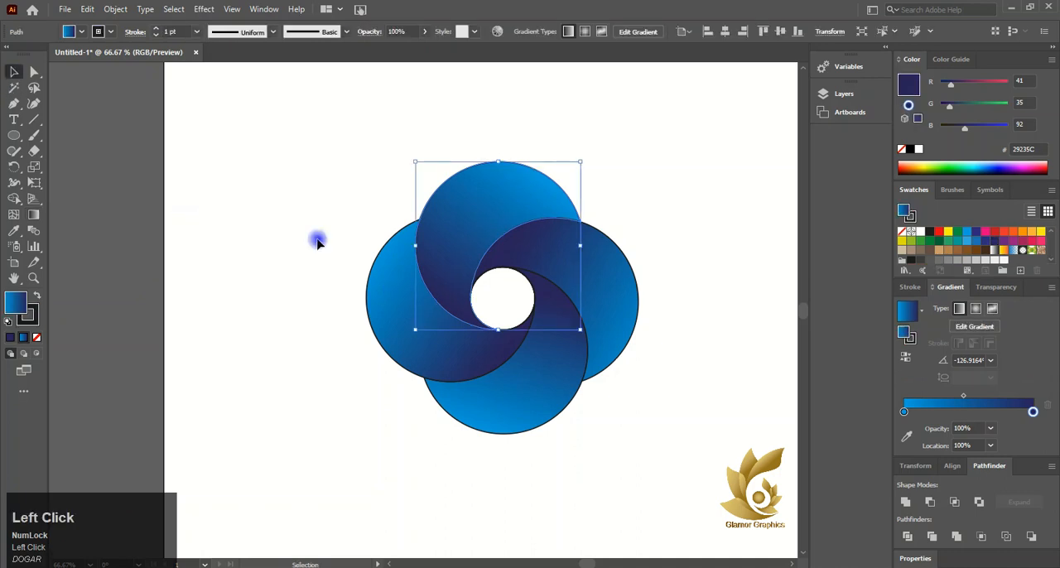
left_click(315, 239)
- Fill the small centre circle with a radial gradient
left_click(535, 307)
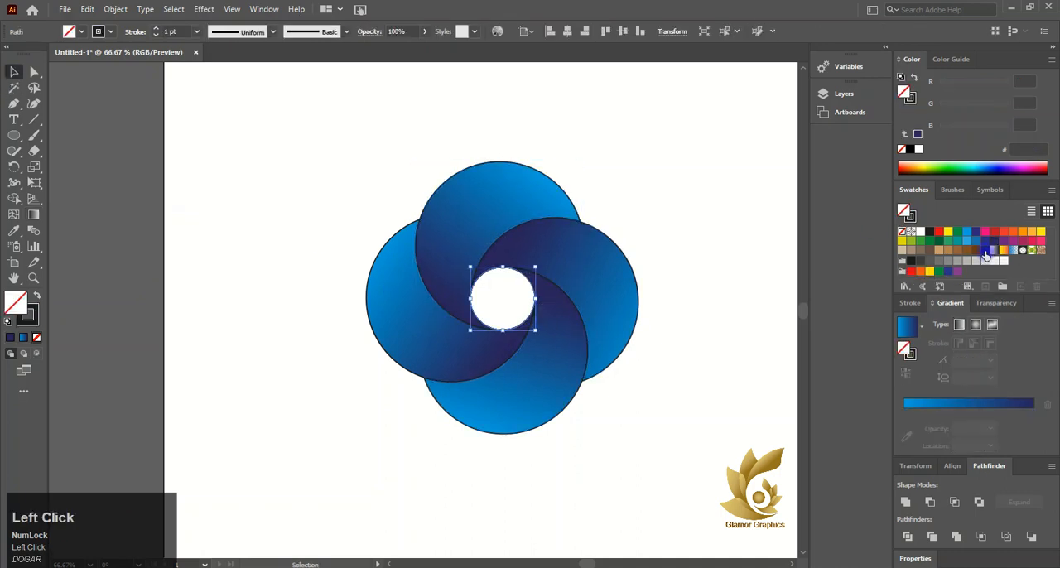
left_click(984, 253)
left_click(976, 325)
left_click(977, 325)
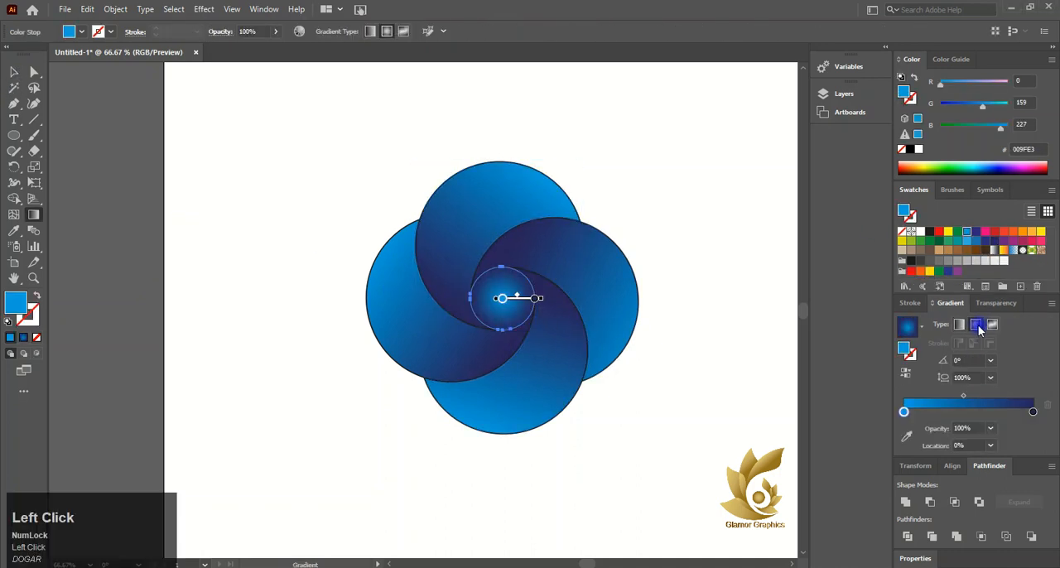
- Set the centre circle gradient's inner stop to dark brown and its outer stop to brown 936037
double_click(904, 411)
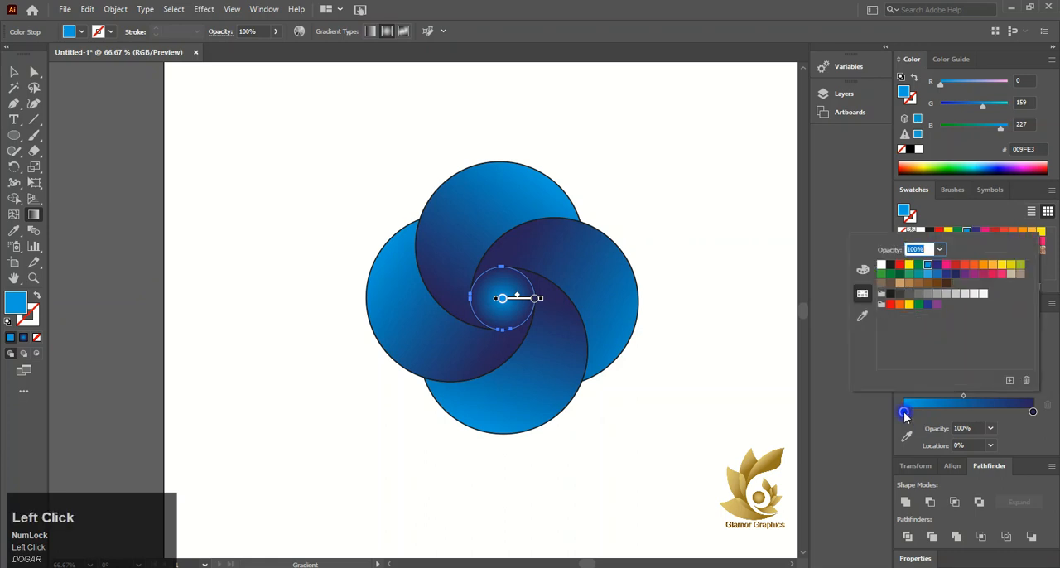
left_click(917, 285)
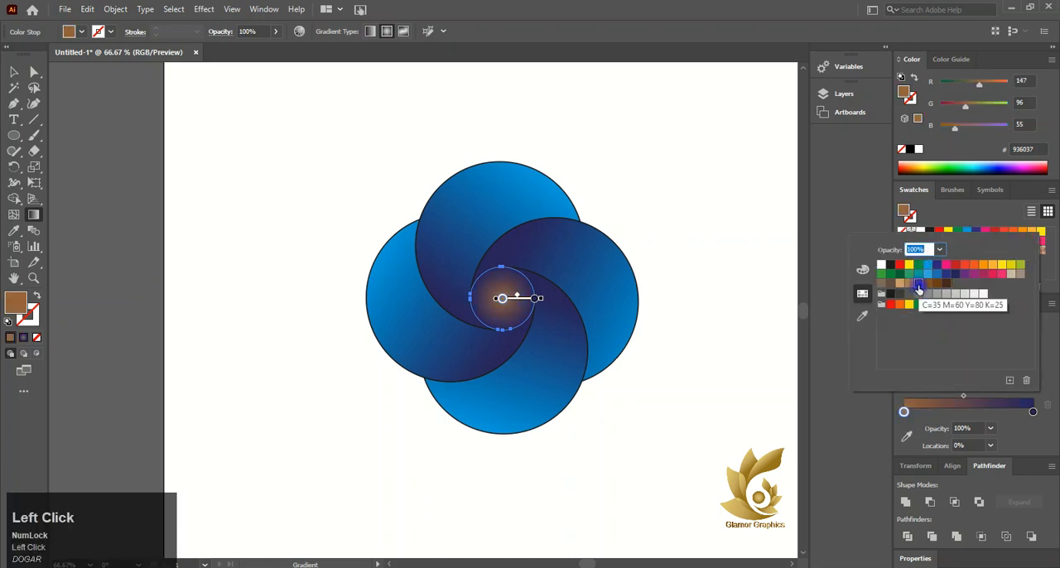
left_click(937, 285)
double_click(1031, 412)
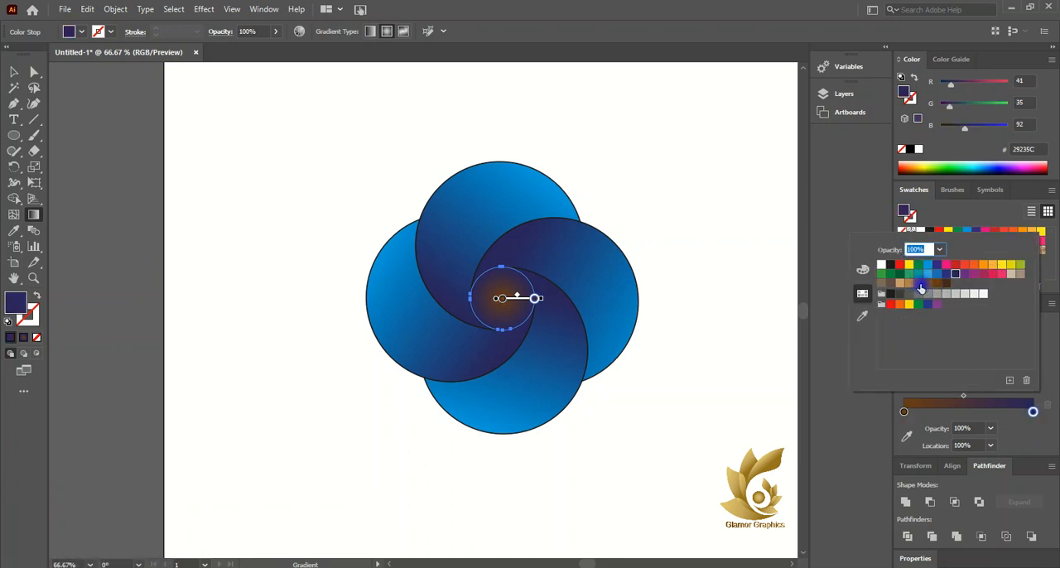
left_click(918, 285)
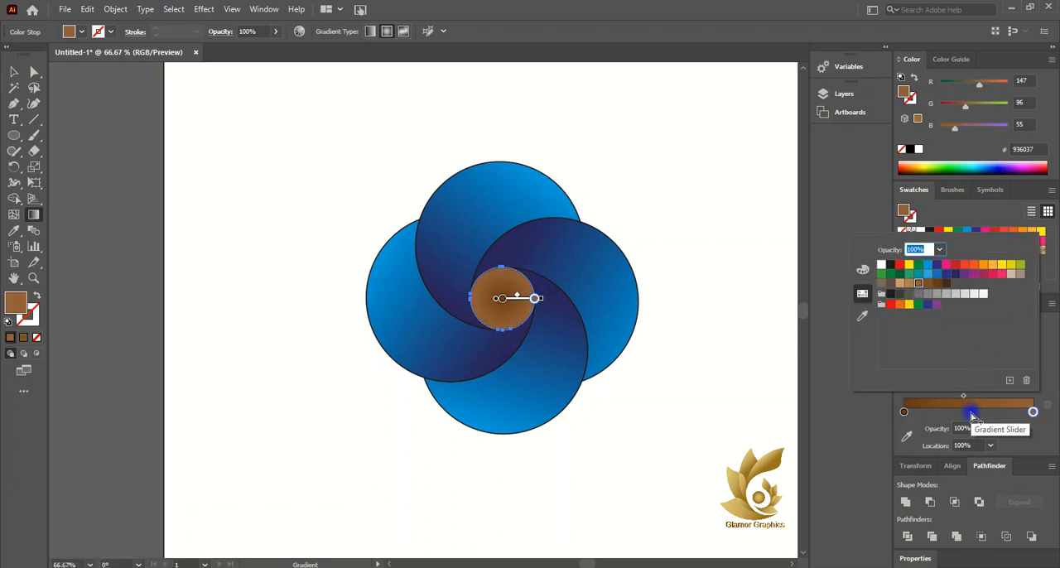
- Add a middle stop at 50% to the centre circle's gradient and colour it light tan CA9E67
left_click(972, 416)
left_click(971, 414)
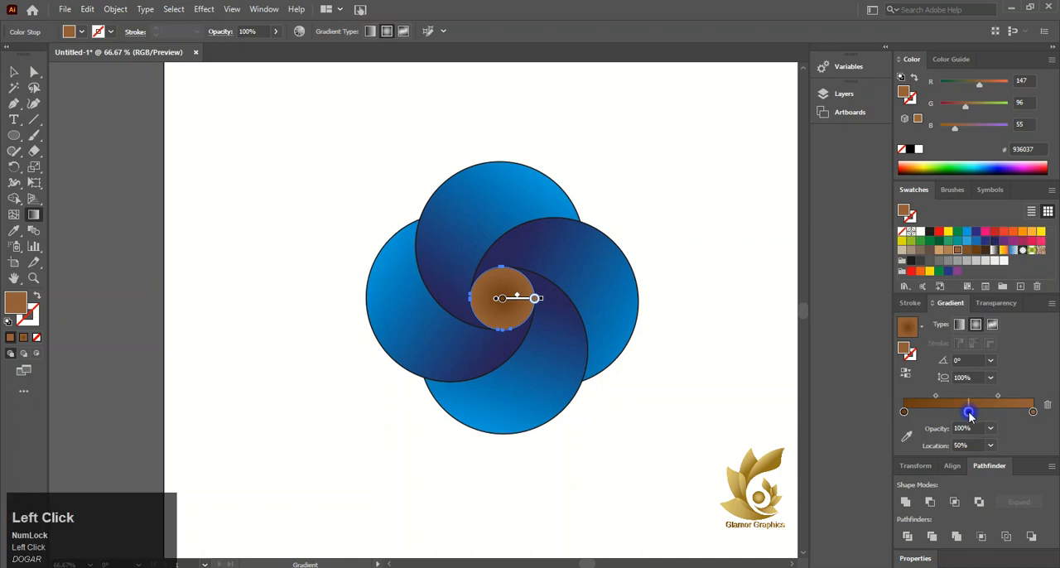
double_click(970, 414)
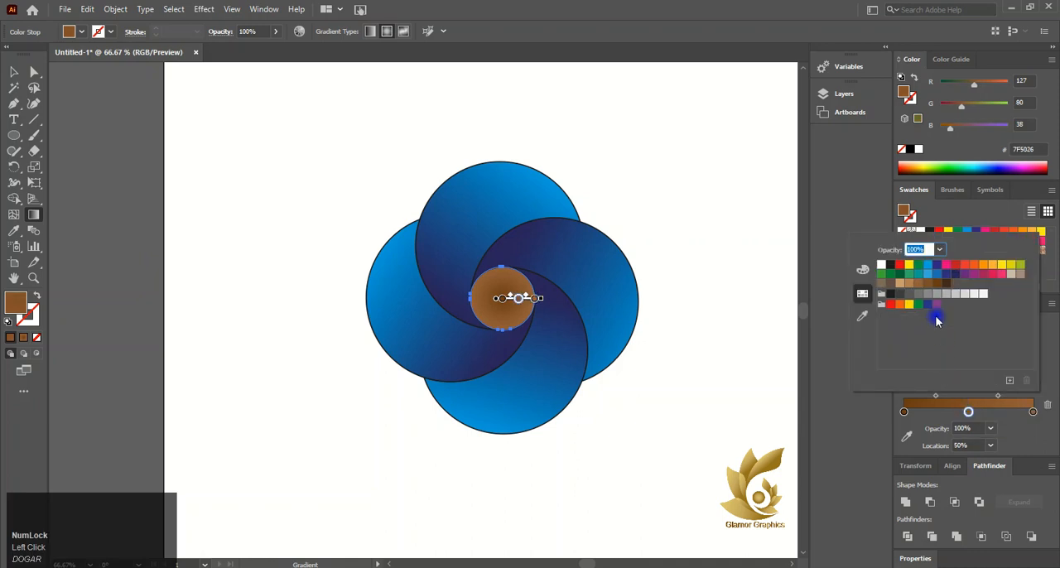
left_click(900, 284)
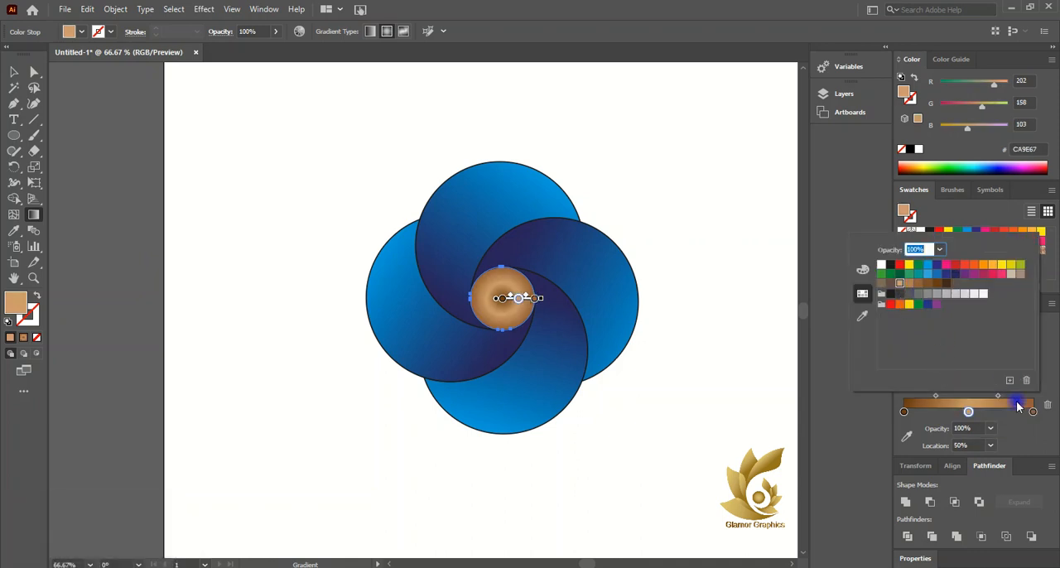
- Move the centre circle gradient's light tan stop to 100% and the brown 936037 stop to about 46%
left_click(970, 417)
left_click_drag(971, 416, 1040, 417)
left_click(1001, 413)
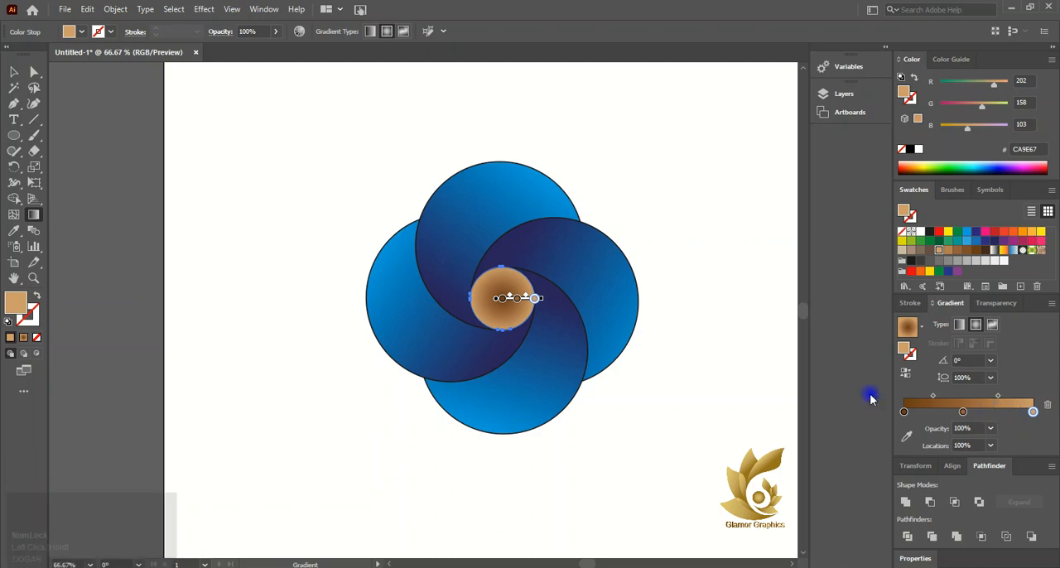
left_click(14, 72)
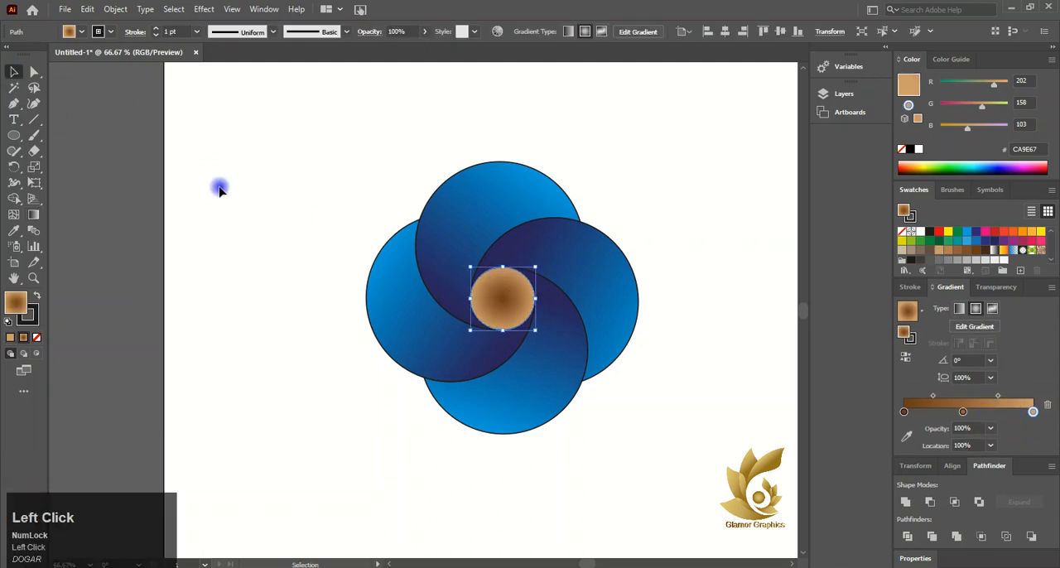
left_click(232, 189)
- Remove the stroke from the centre circle
left_click(495, 300)
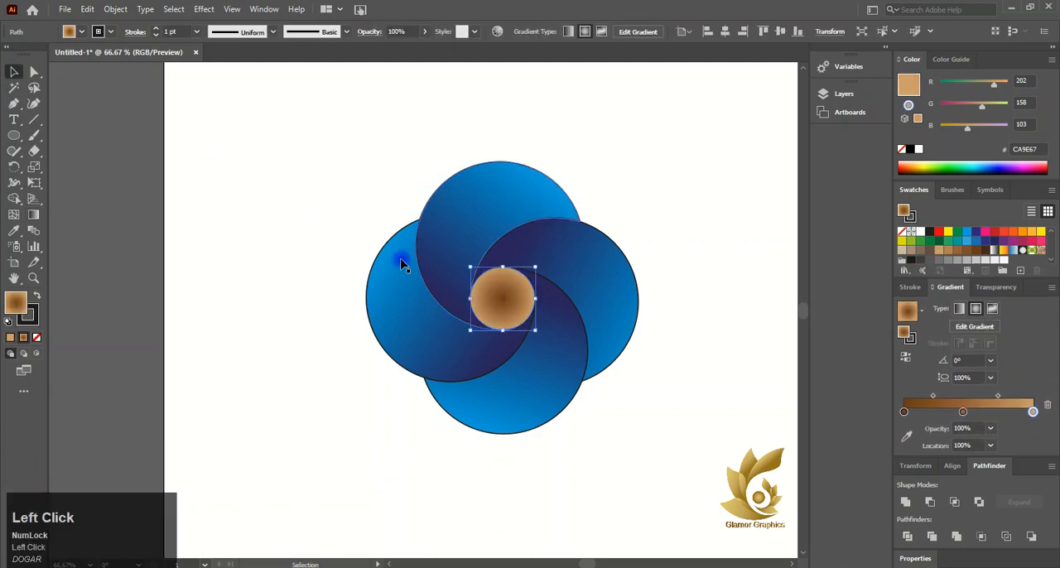
left_click(29, 314)
left_click(38, 338)
- Remove the stroke from all four blue petals together and deselect them
left_click(427, 238)
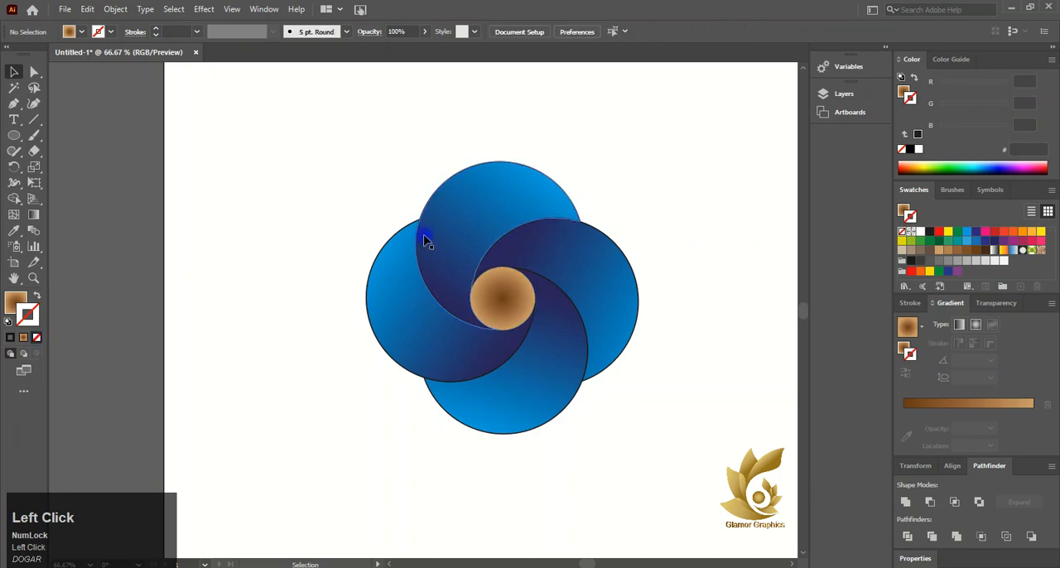
left_click(545, 271, "shift")
left_click(549, 355, "shift")
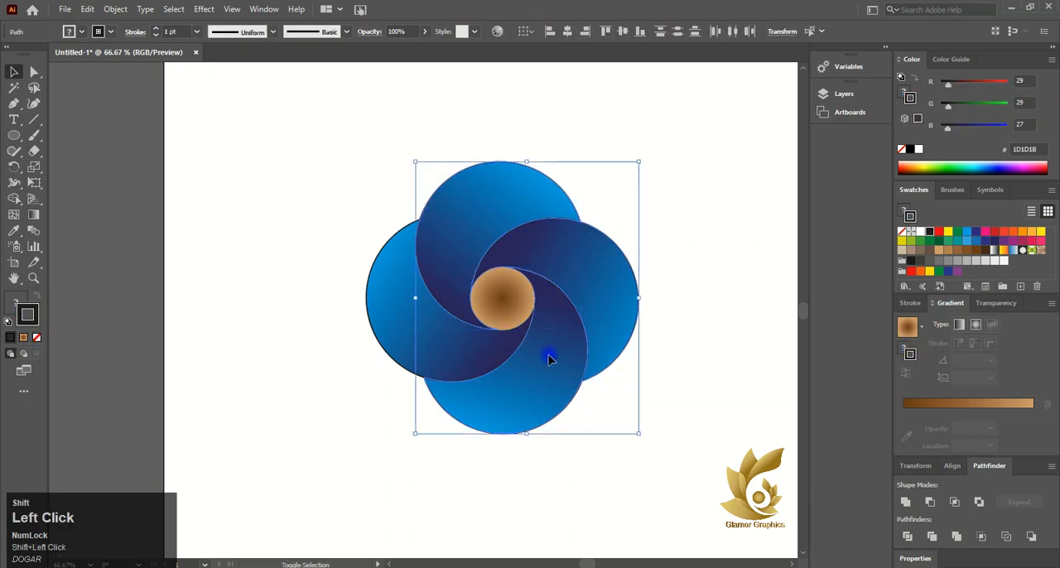
left_click(459, 338, "shift")
left_click(36, 339)
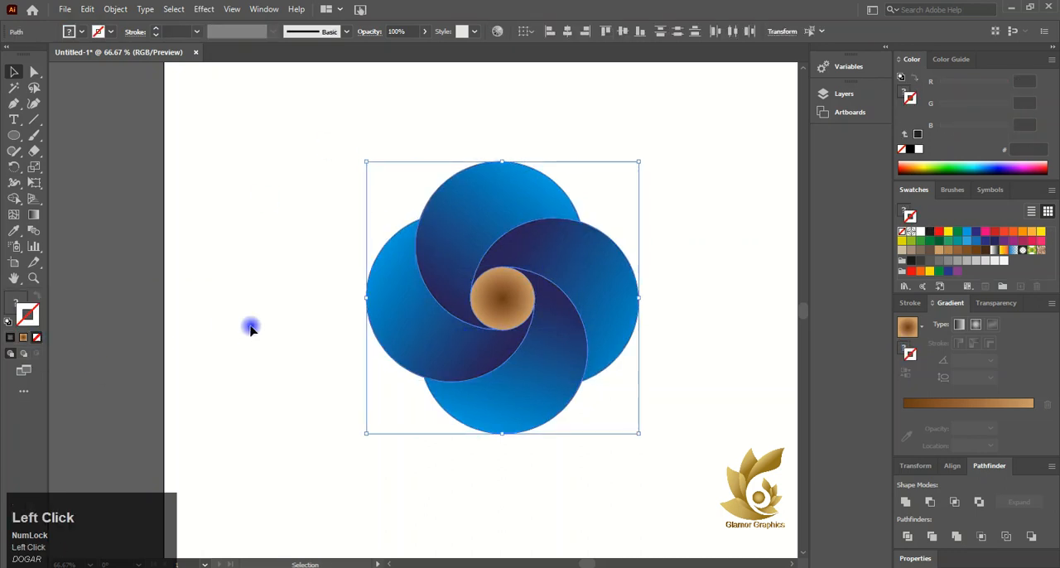
left_click(250, 328)
left_click(481, 292)
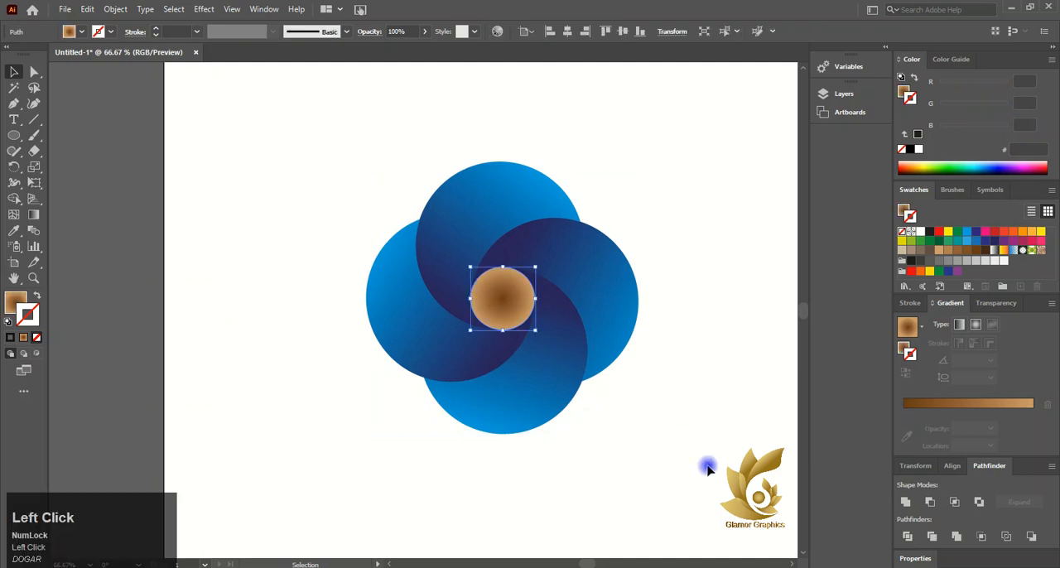
left_click(941, 403)
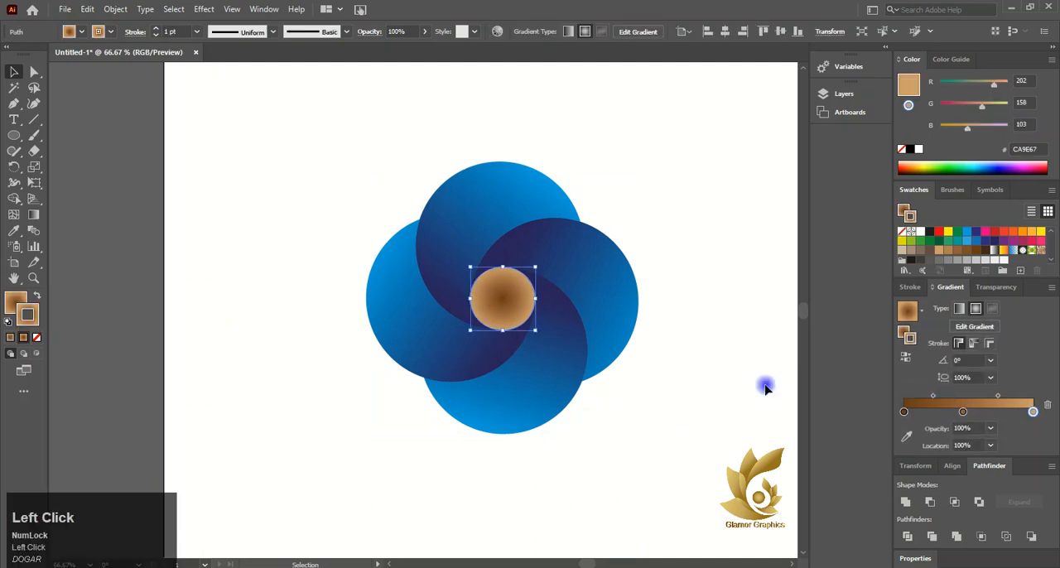
left_click(38, 338)
- Colour the centre circle gradient's middle and outer stops orange F39200, and move the dark brown inner stop to about 29%
left_click(501, 329)
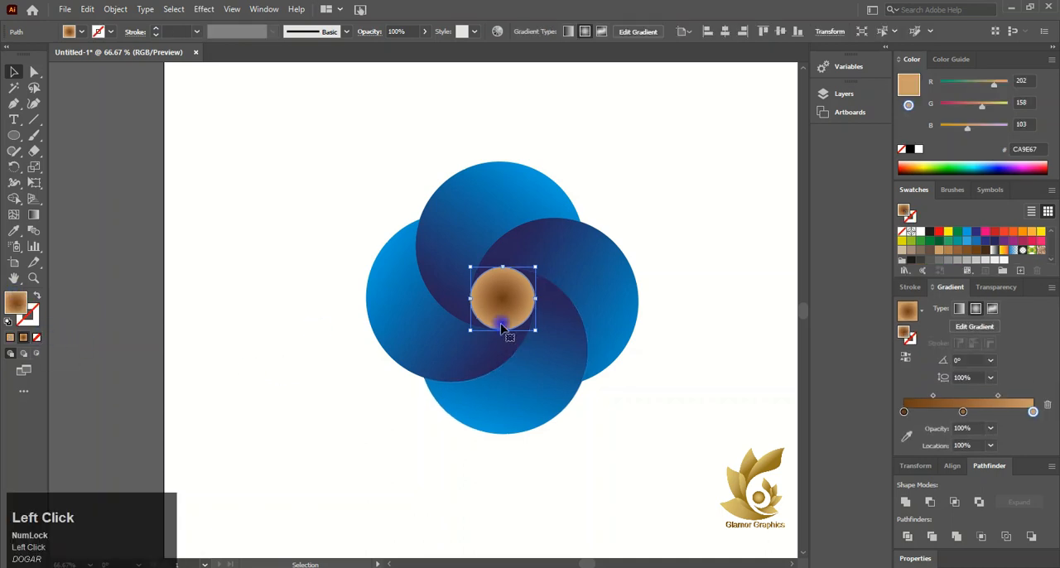
left_click(963, 416)
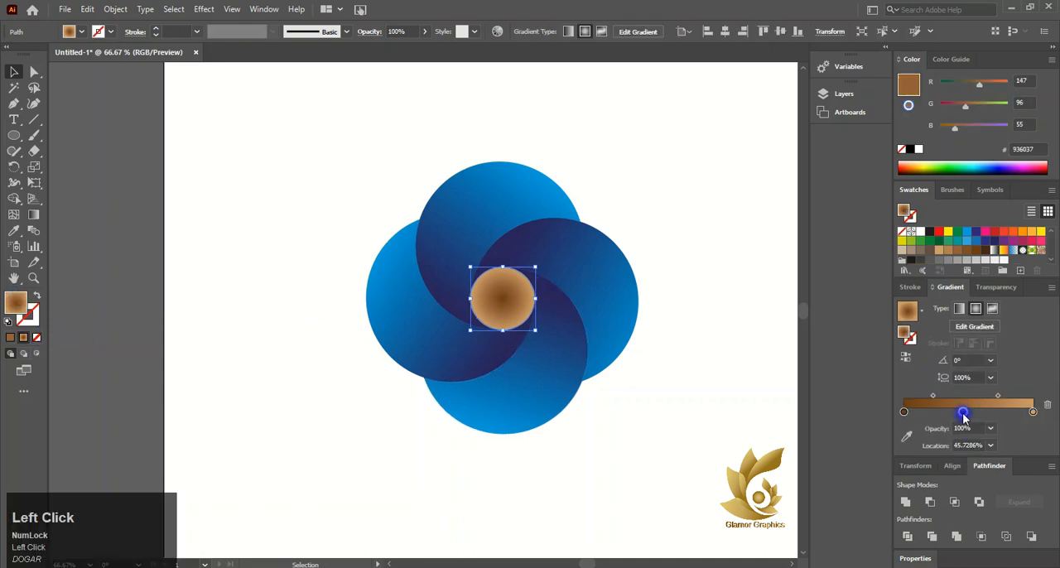
double_click(964, 413)
left_click(984, 267)
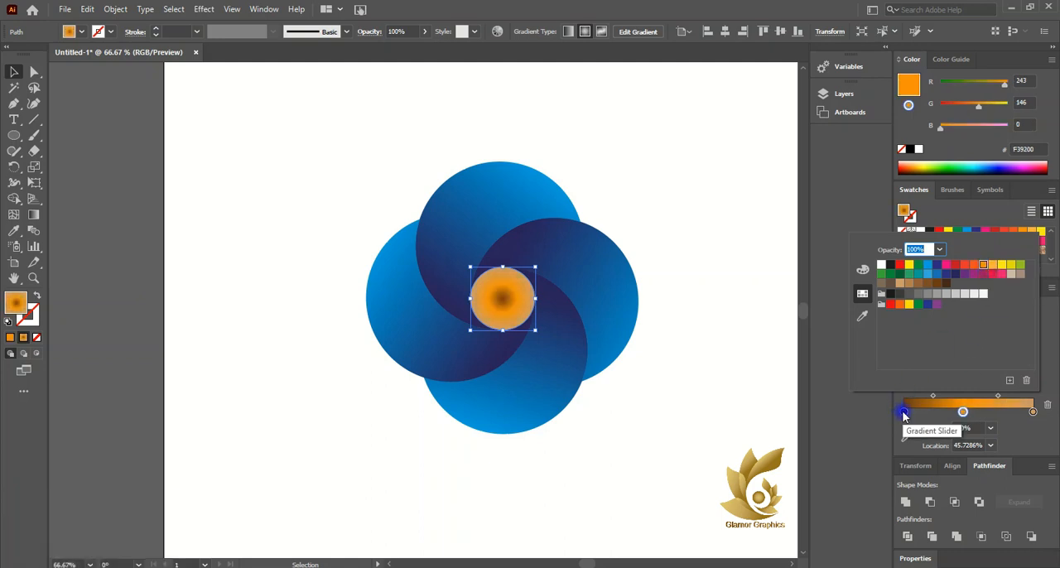
left_click(1035, 414)
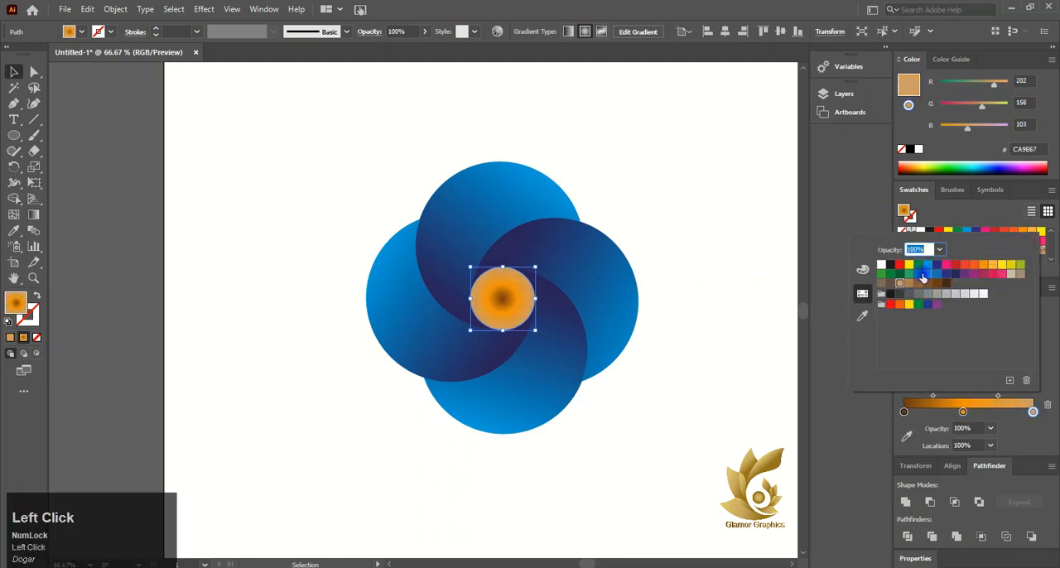
left_click(984, 265)
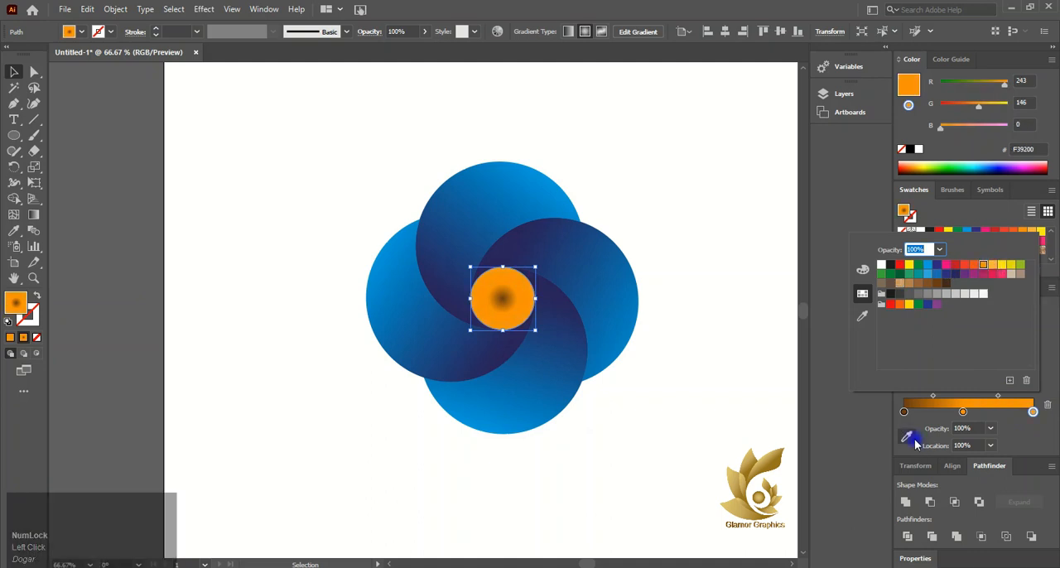
left_click_drag(903, 412, 942, 422)
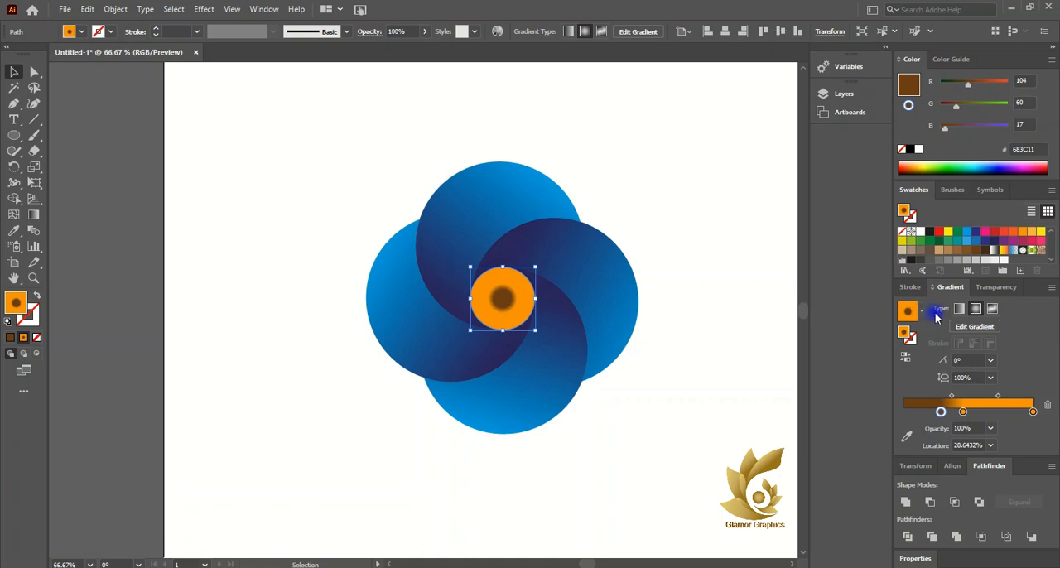
- Set the centre circle's blend mode to Soft Light and deselect it
left_click(995, 287)
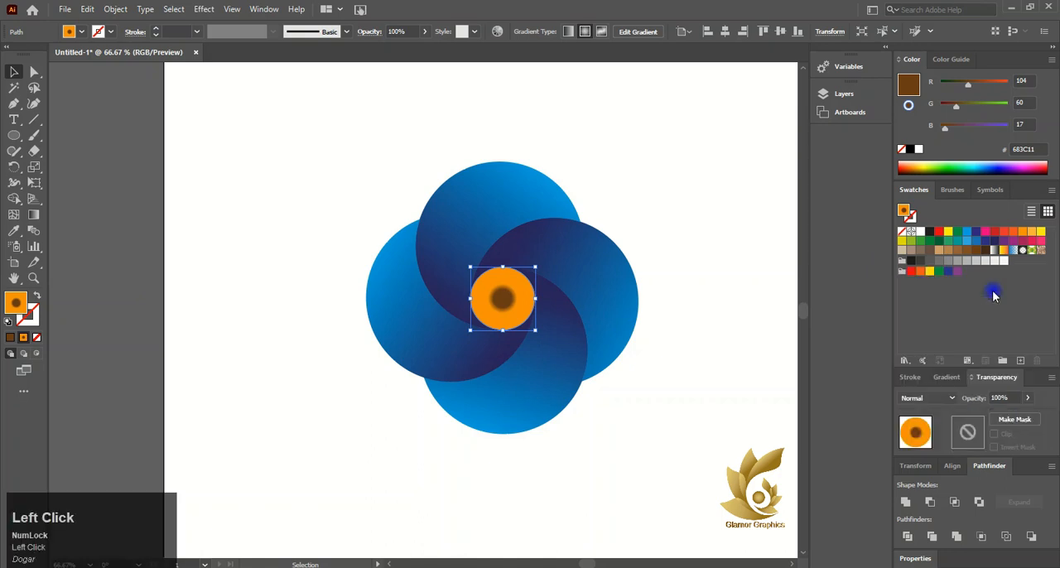
left_click(936, 398)
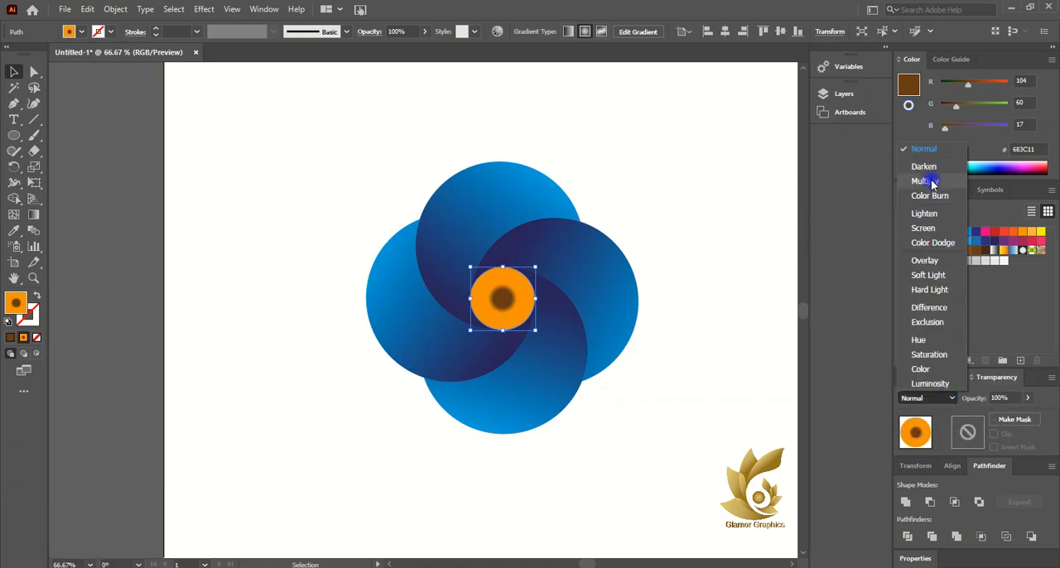
left_click(921, 274)
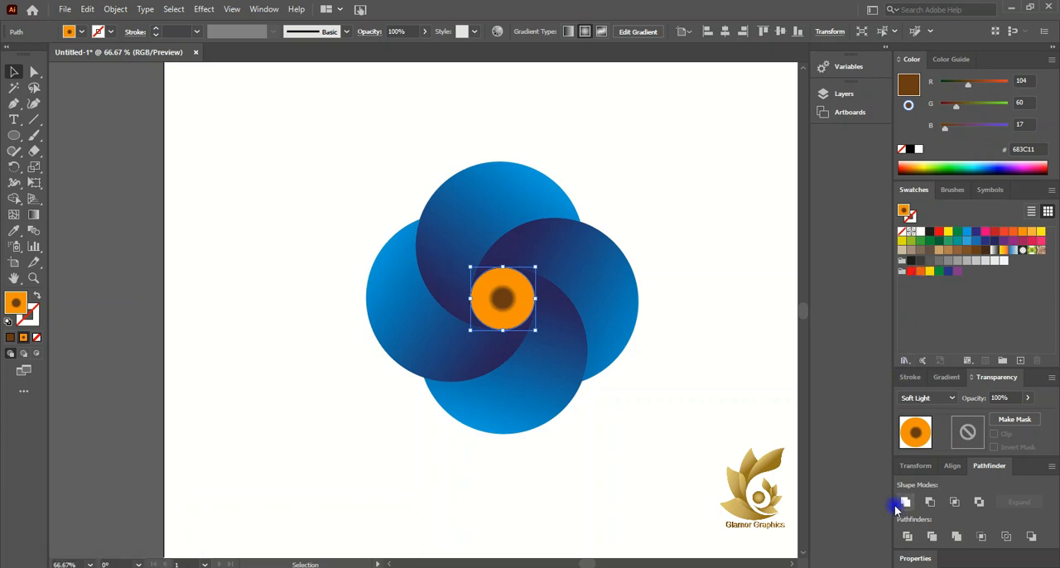
left_click(621, 475)
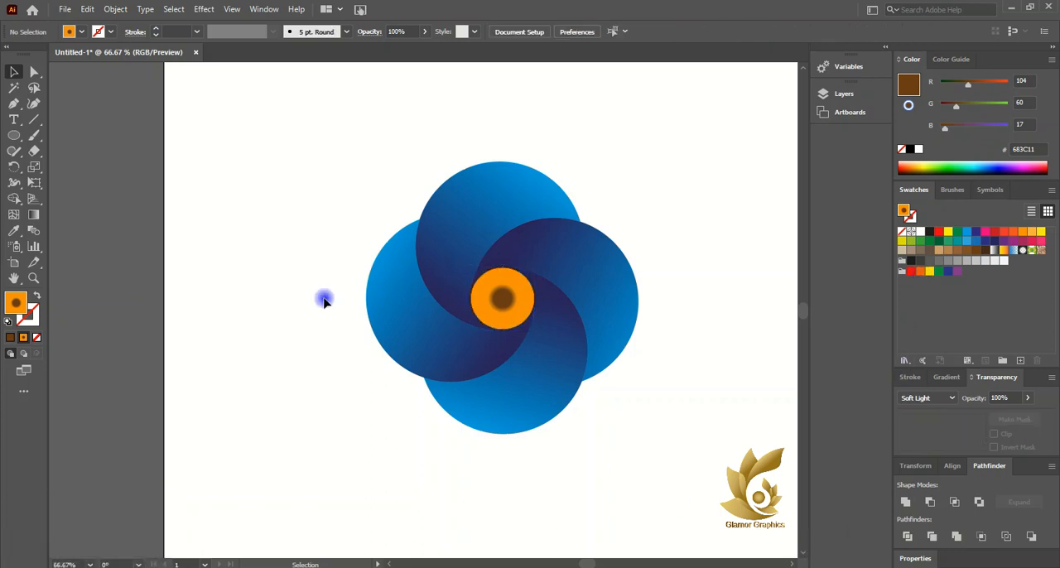
- Scale the whole logo proportionally to about twice its size and move it to the middle of the artboard
scroll(324, 301, "down", 2)
left_click_drag(315, 226, 388, 285)
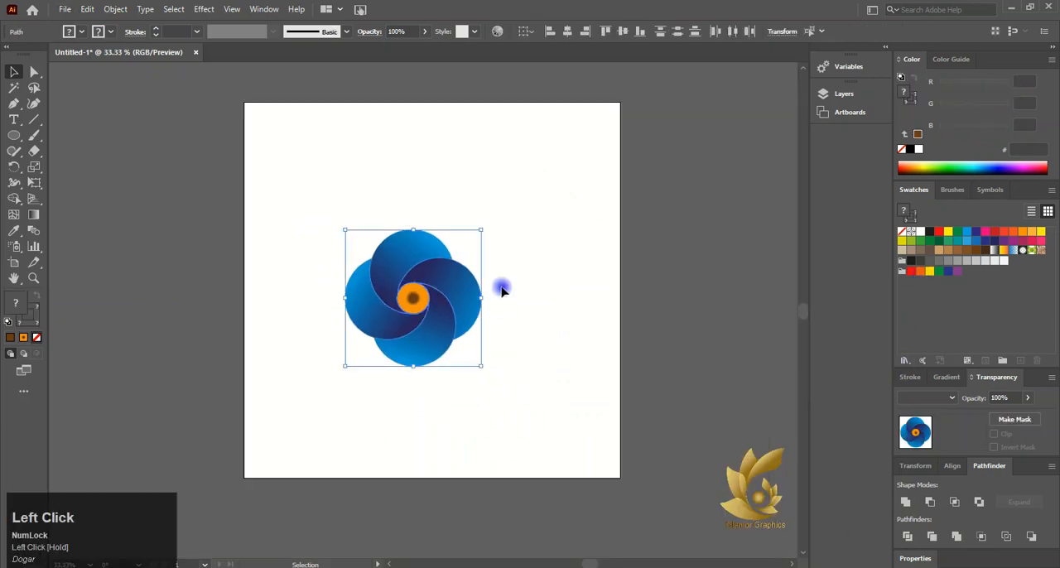
left_click_drag(483, 230, 546, 165)
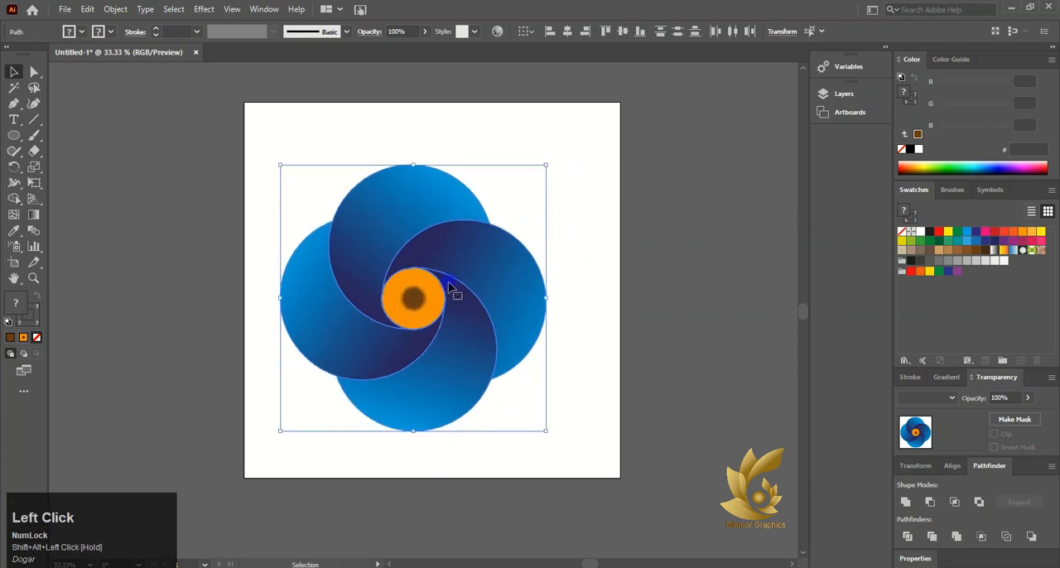
left_click_drag(449, 288, 468, 280)
left_click(605, 480)
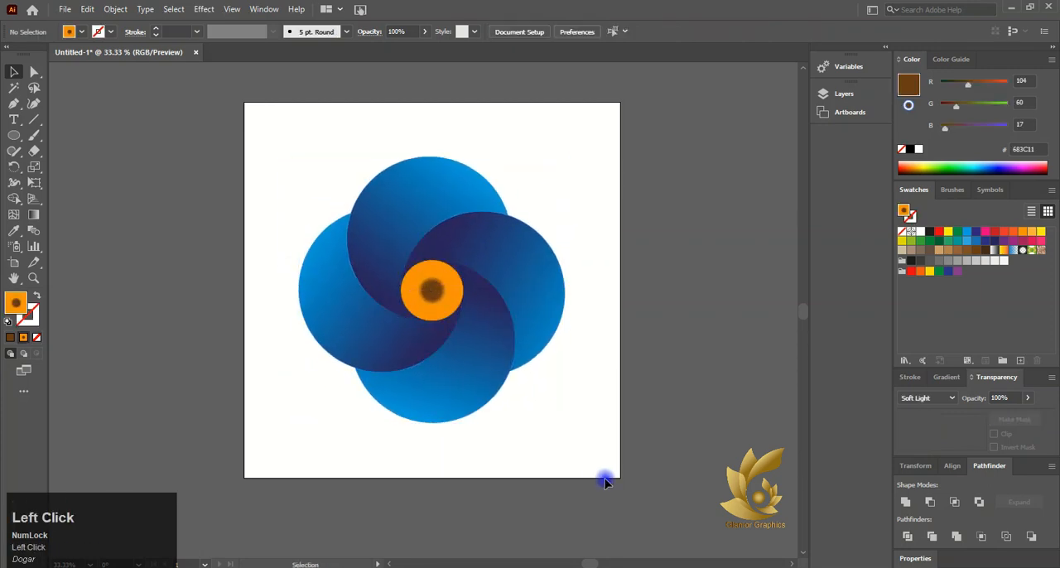